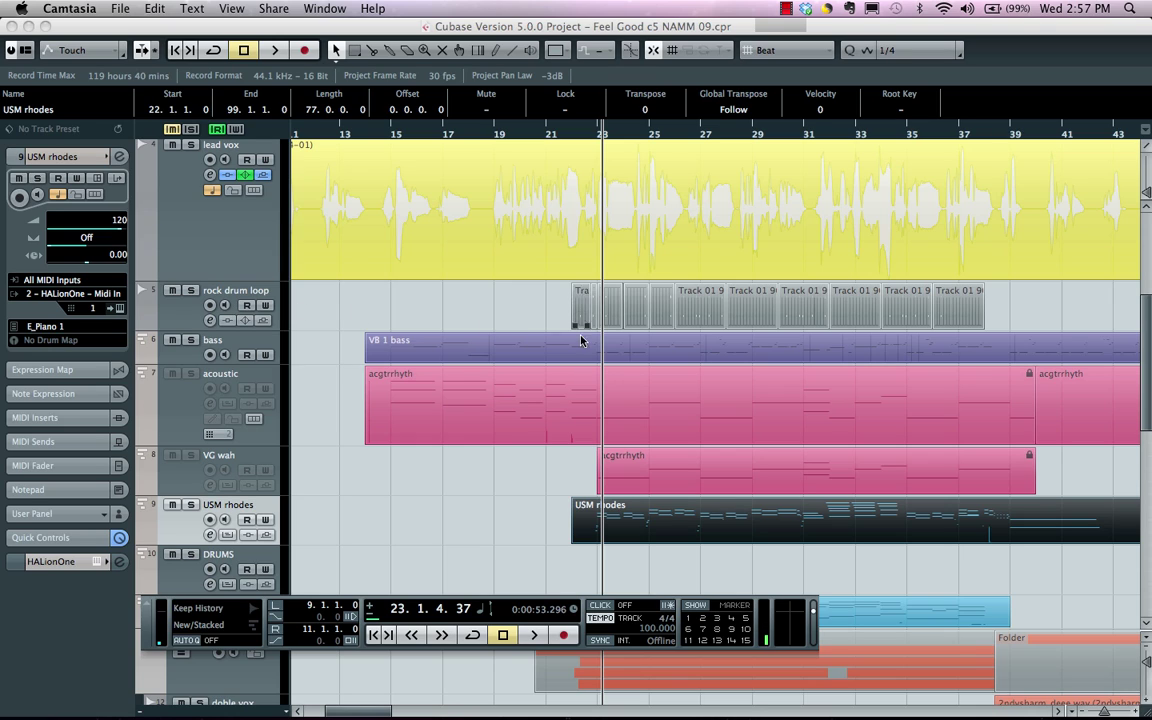
Open the USM rhodes part in the Key Editor and play through bars 26–31
double_click(637, 528)
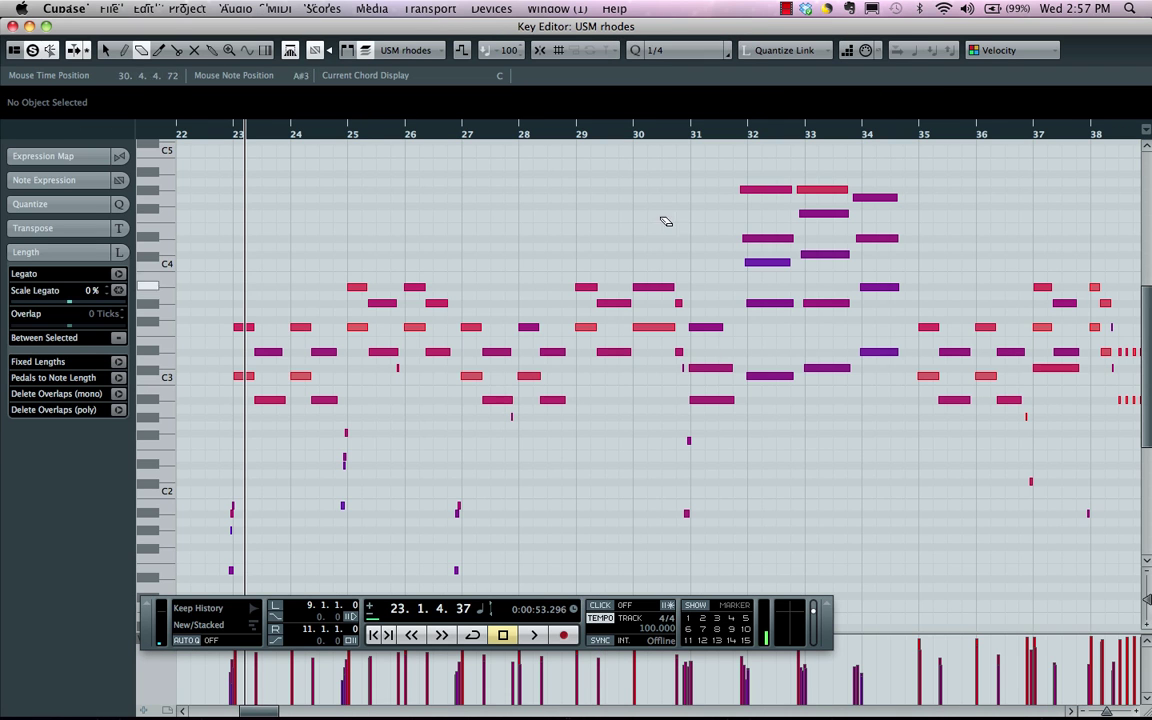
drag(365, 135, 226, 200)
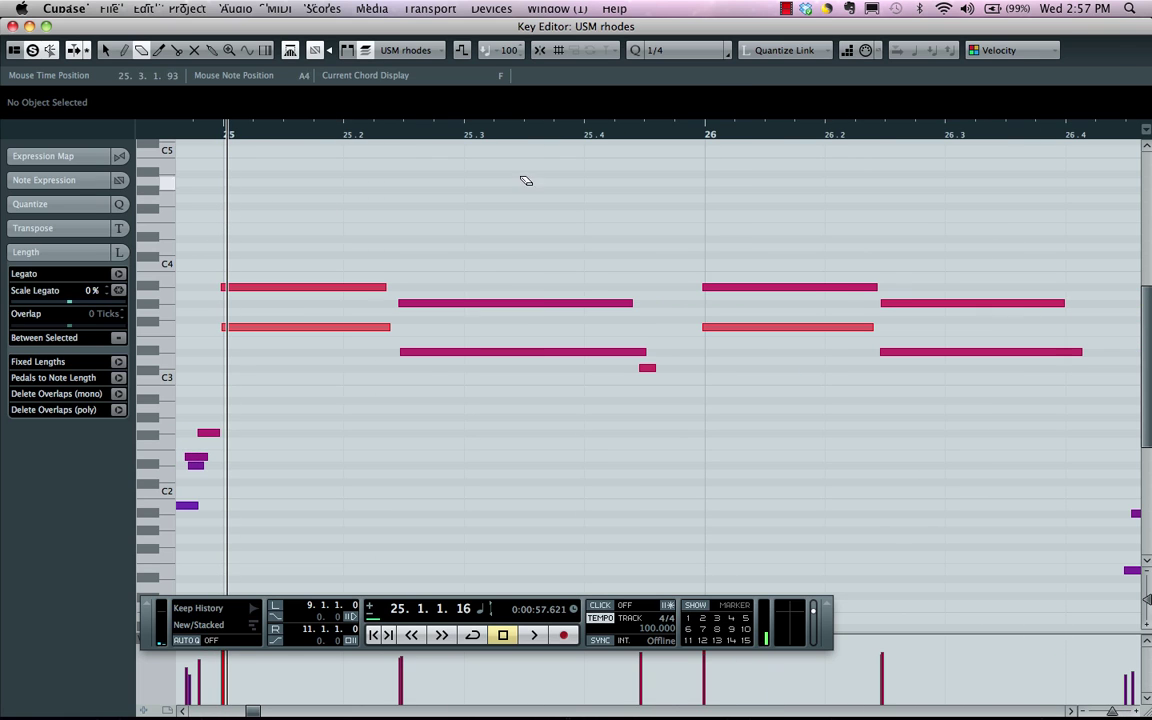
drag(700, 134, 678, 158)
click(980, 134)
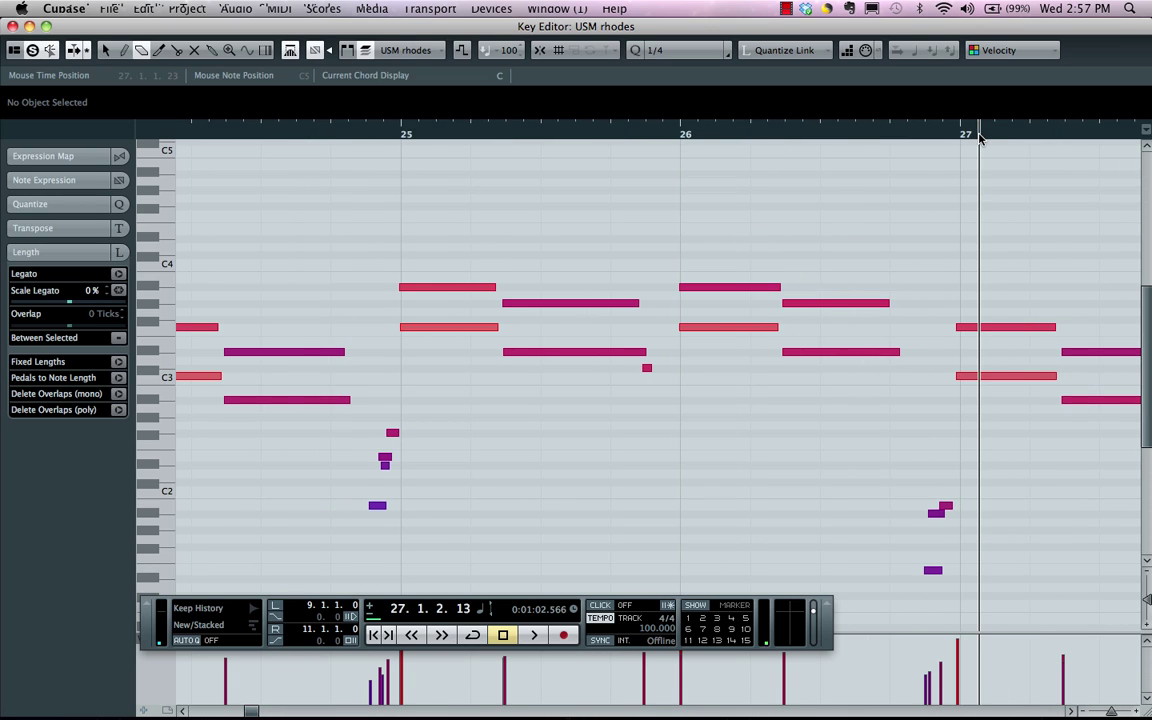
key(space)
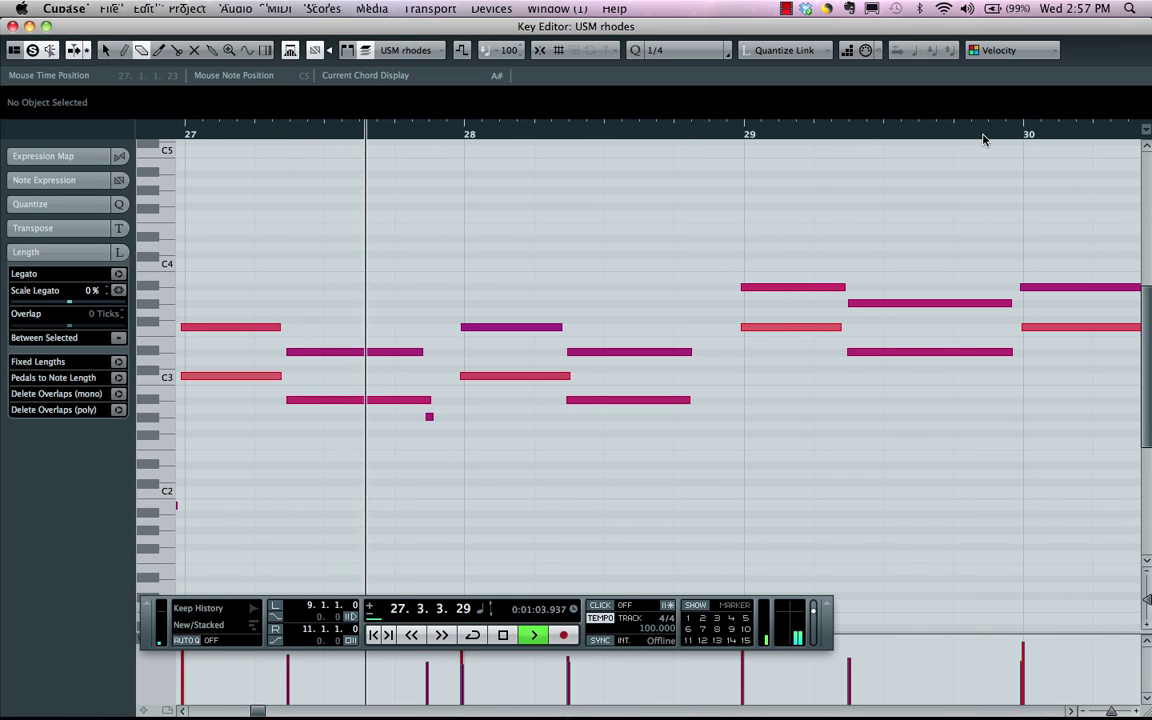
key(g)
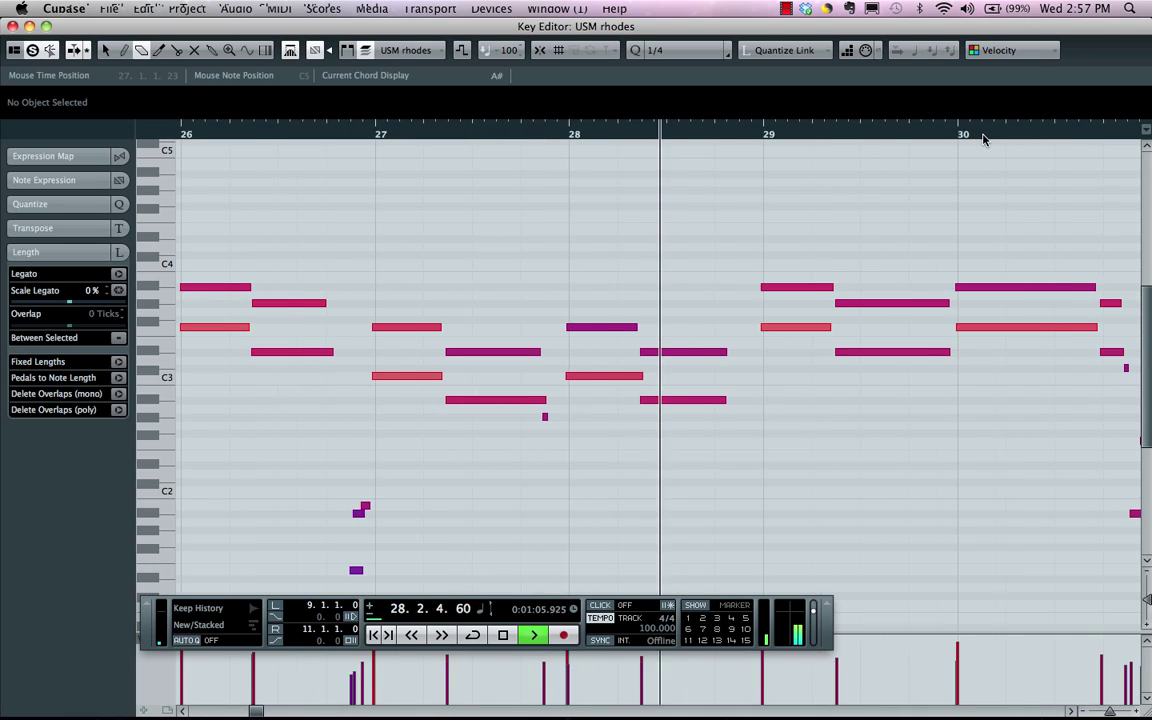
key(g)
key(g)
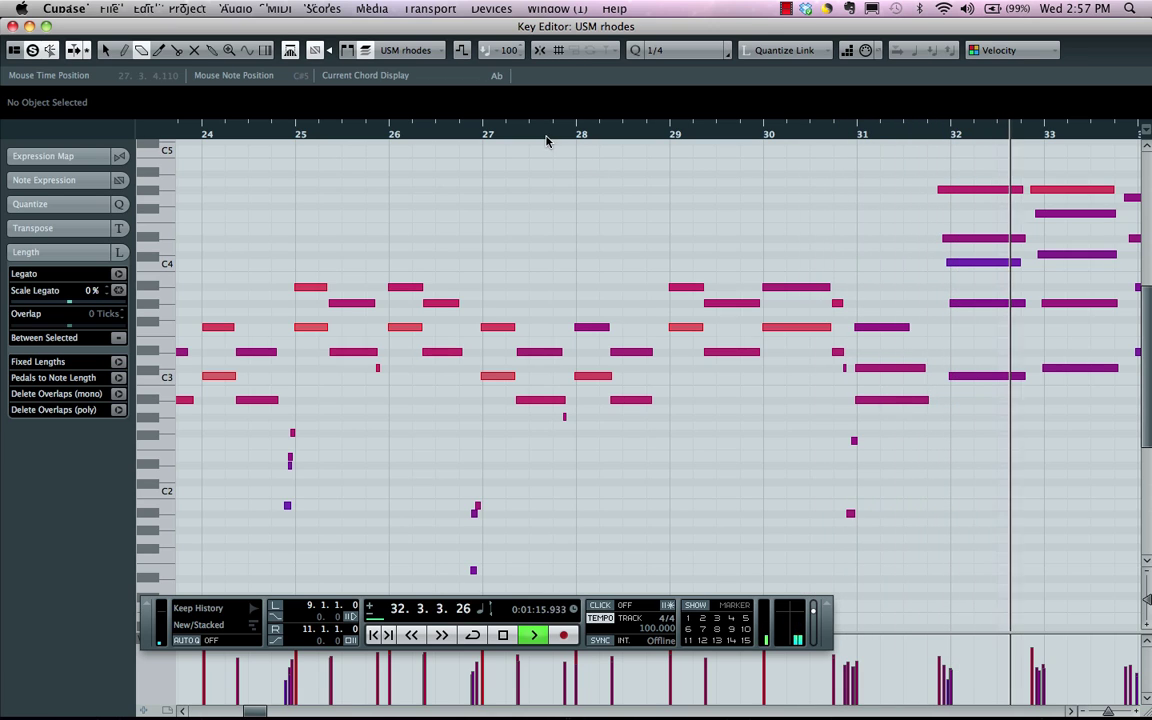
key(space)
Move the playhead to bar 22 and open the part as a score
drag(545, 141, 150, 140)
drag(253, 162, 277, 162)
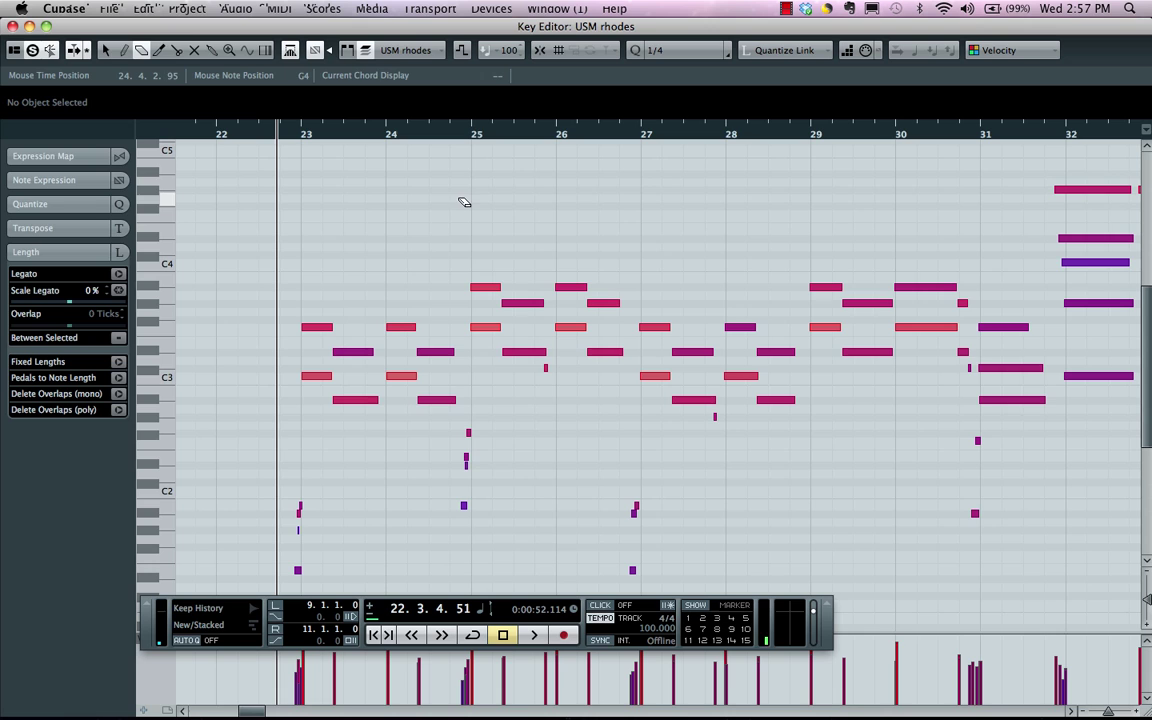
click(322, 8)
click(327, 27)
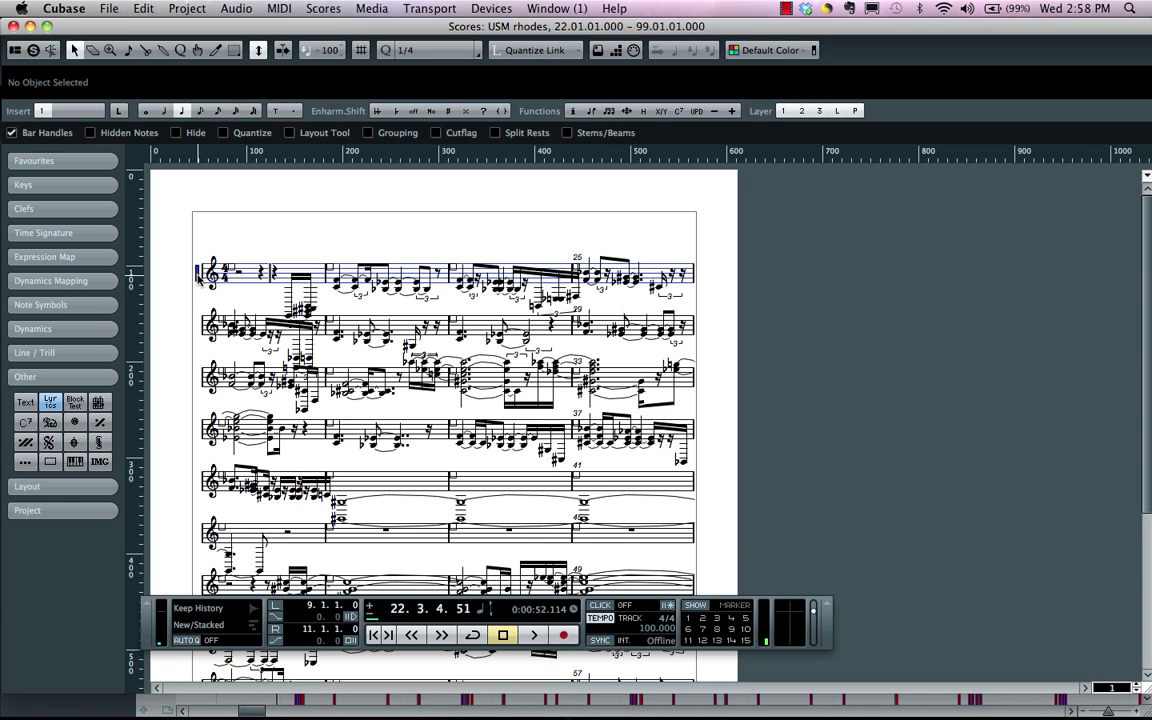
Set the staff's key signature to four flats, A♭ major
double_click(200, 278)
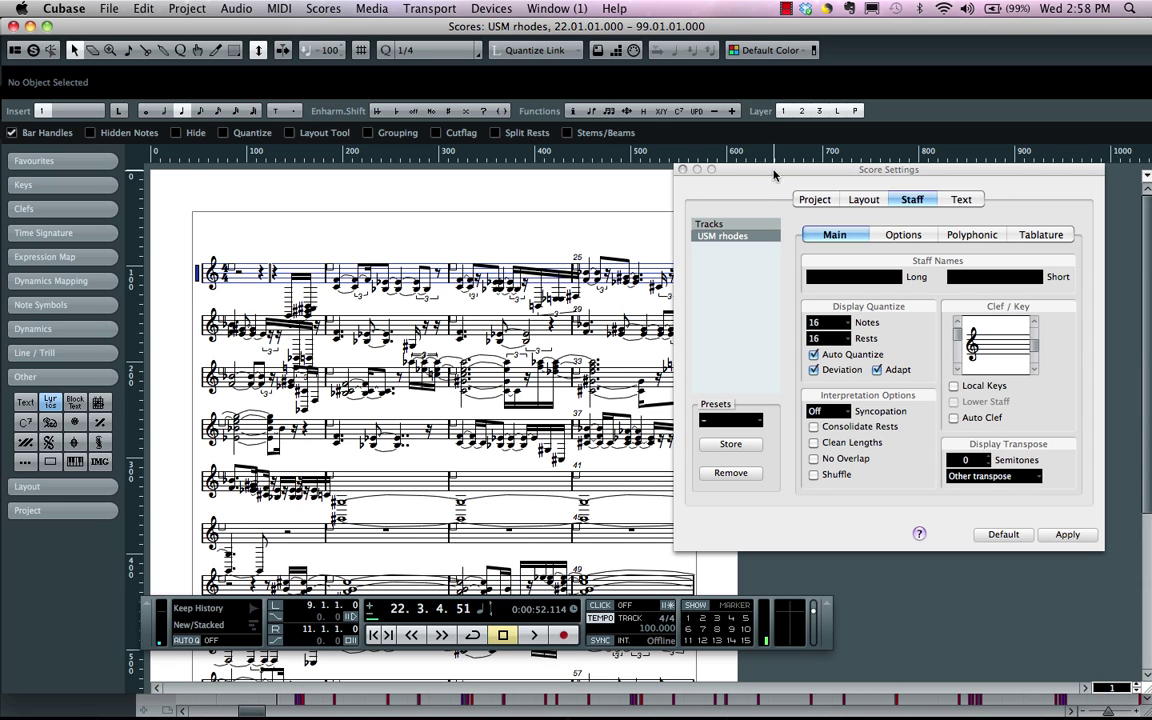
drag(775, 174, 501, 178)
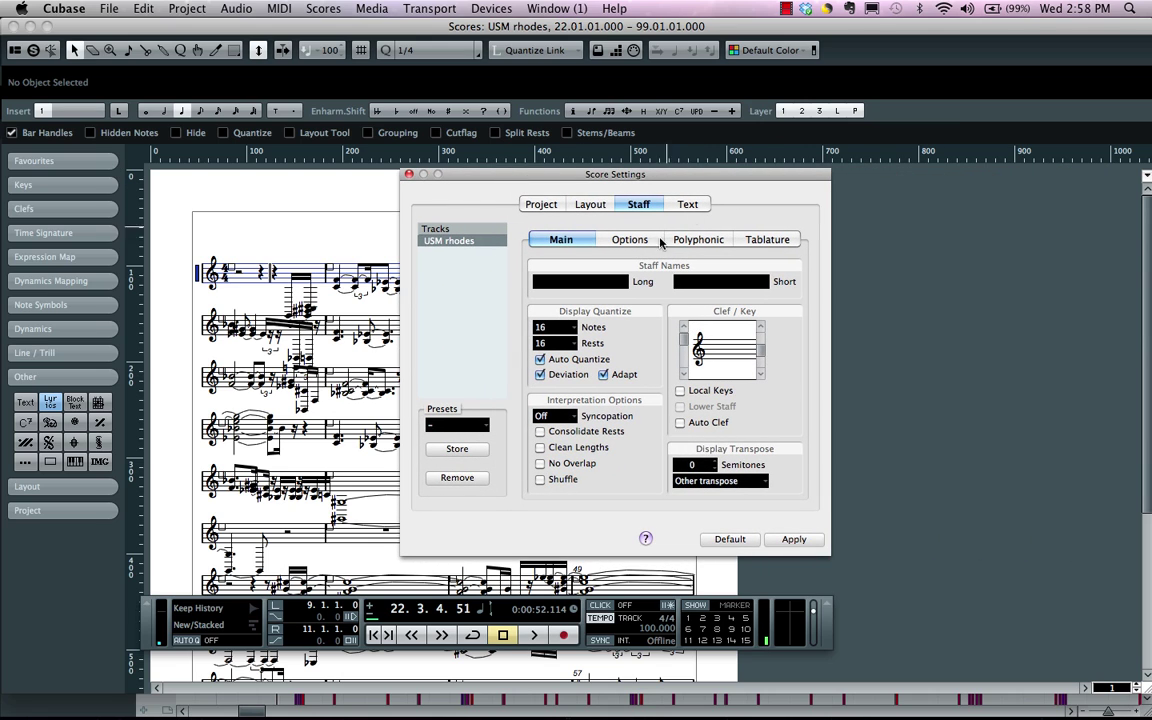
click(760, 376)
click(760, 376)
click(760, 376)
click(760, 376)
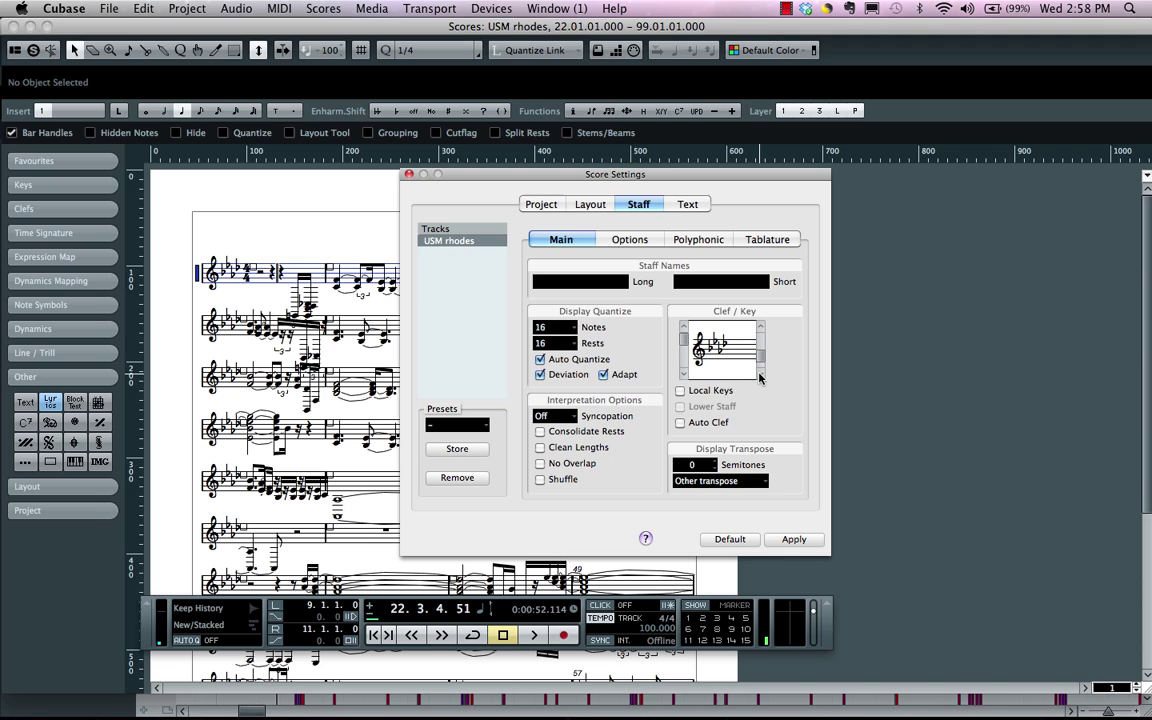
Leave the transposition unchanged and switch off Auto Quantize for the staff
click(742, 481)
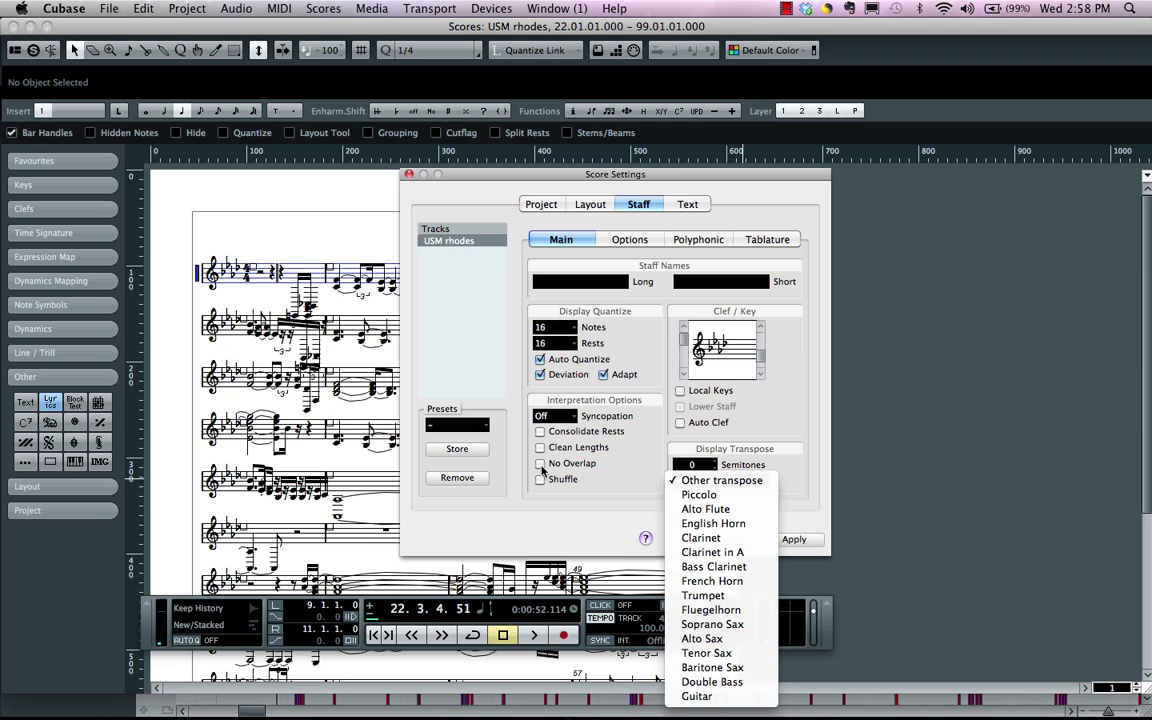
click(637, 335)
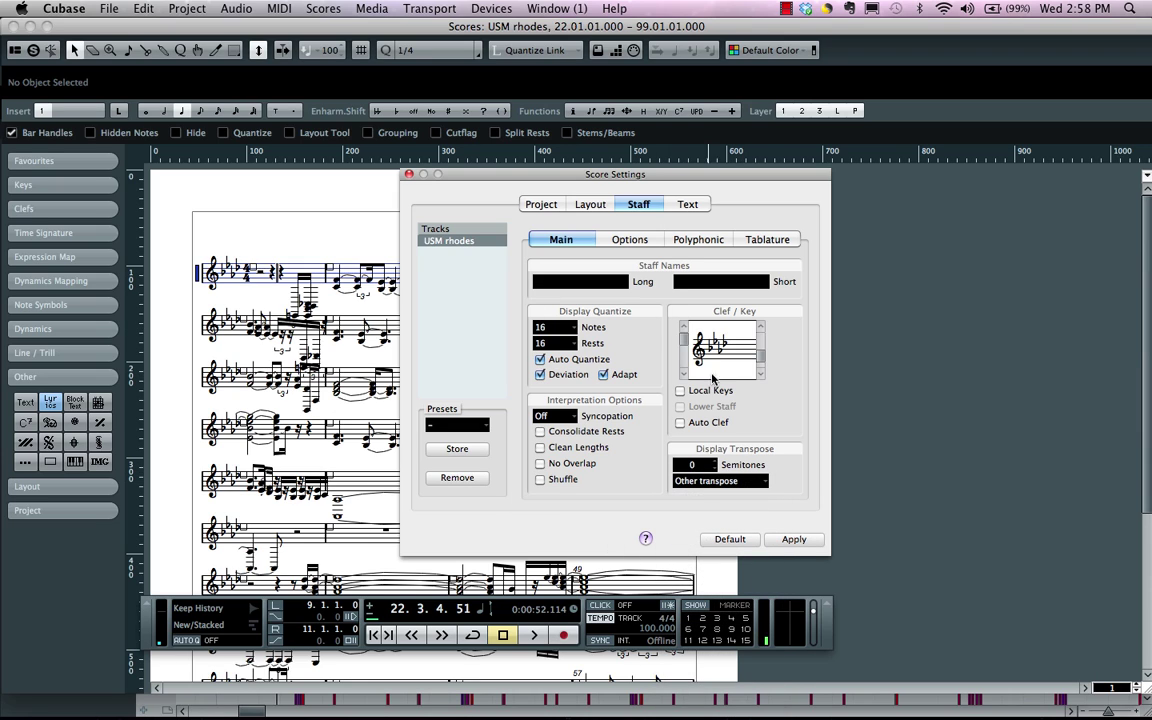
click(540, 359)
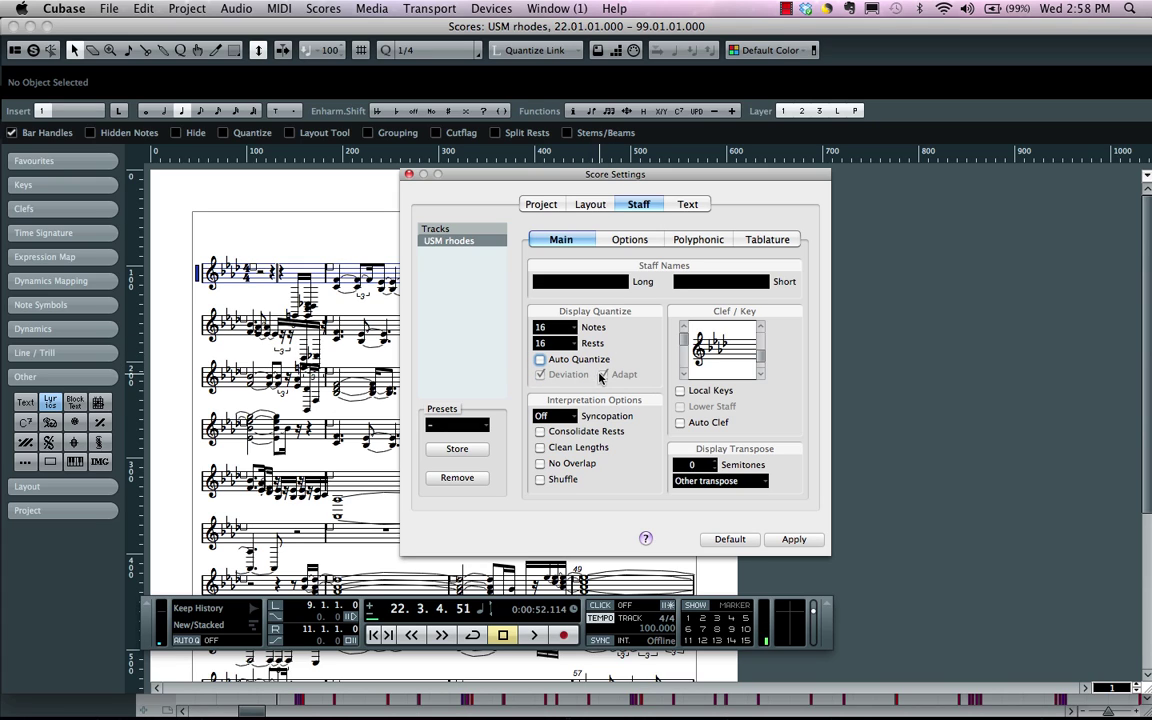
click(559, 328)
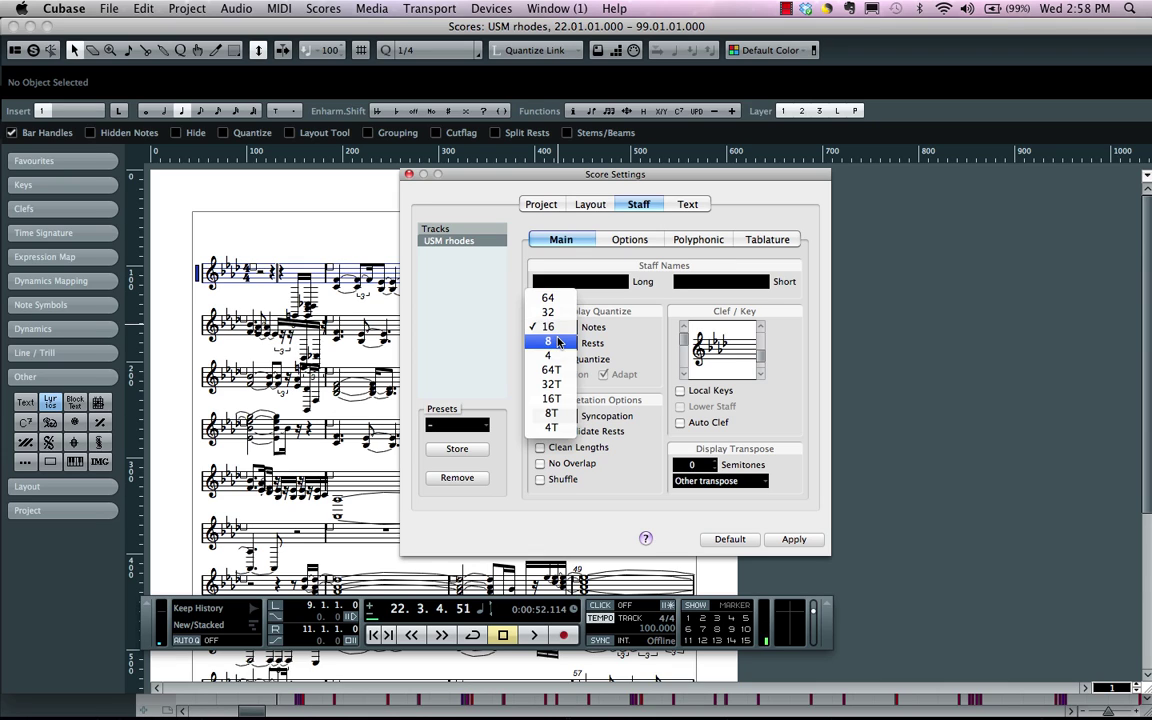
Set display quantize to 8 for notes and 4 for rests, enabling Consolidate Rests, Clean Lengths and Shuffle
click(557, 342)
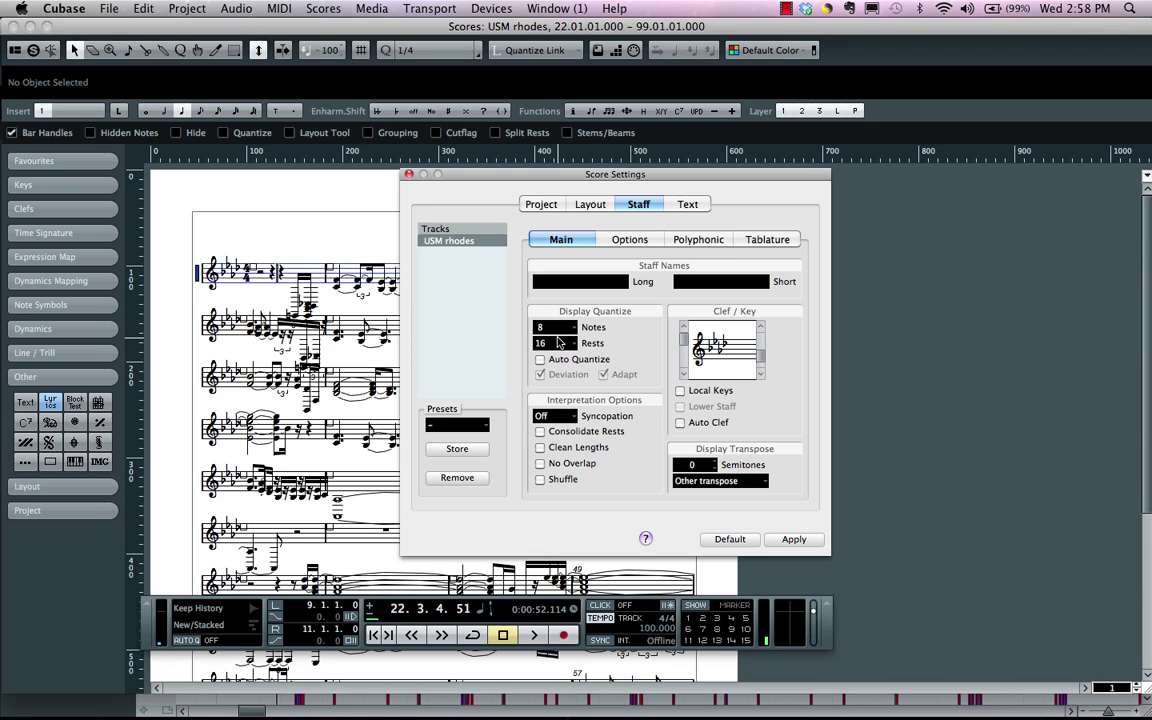
click(559, 343)
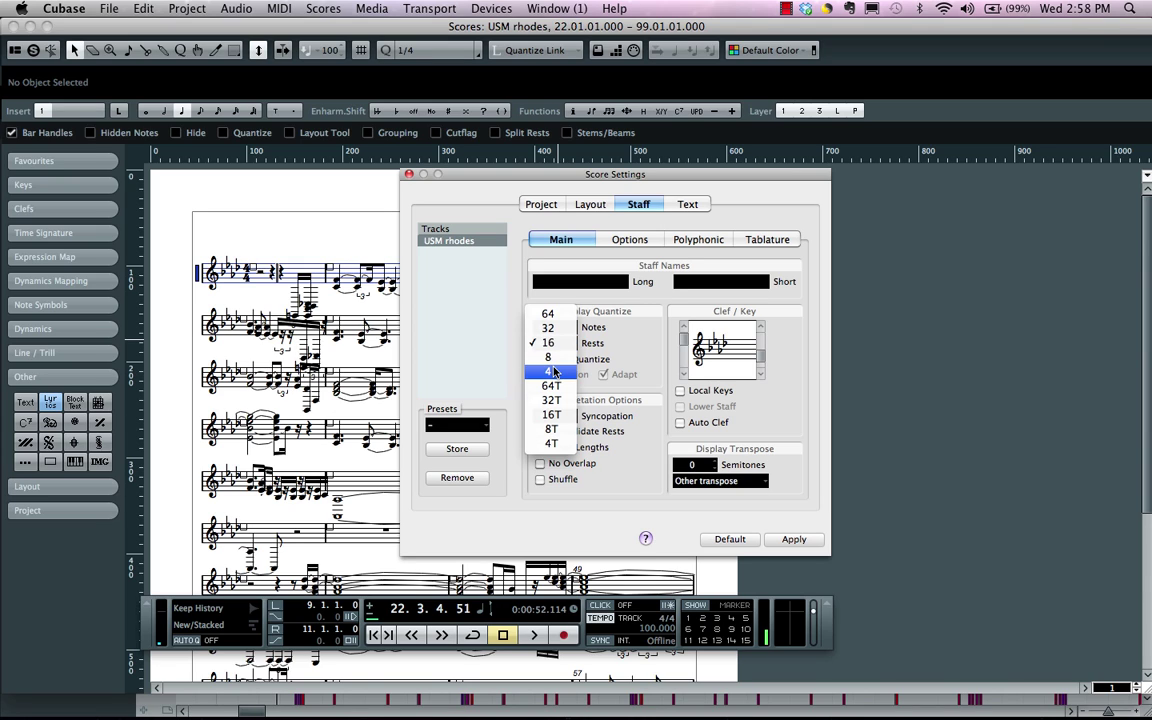
click(556, 372)
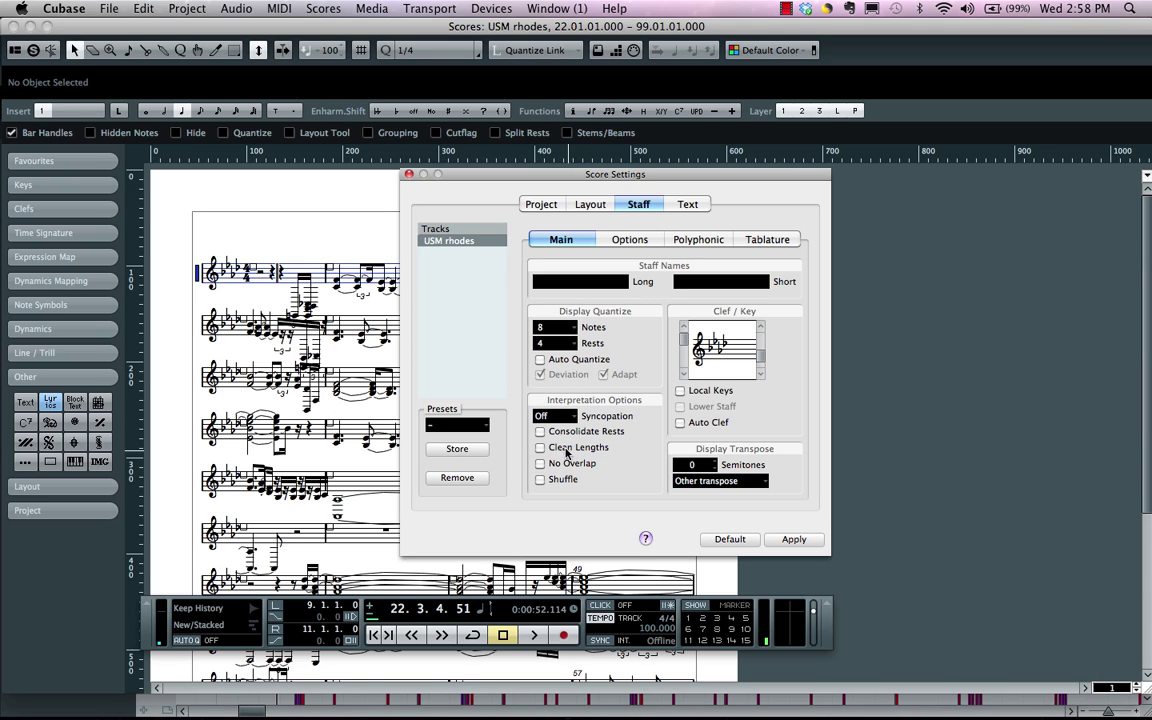
click(540, 432)
click(540, 448)
click(540, 481)
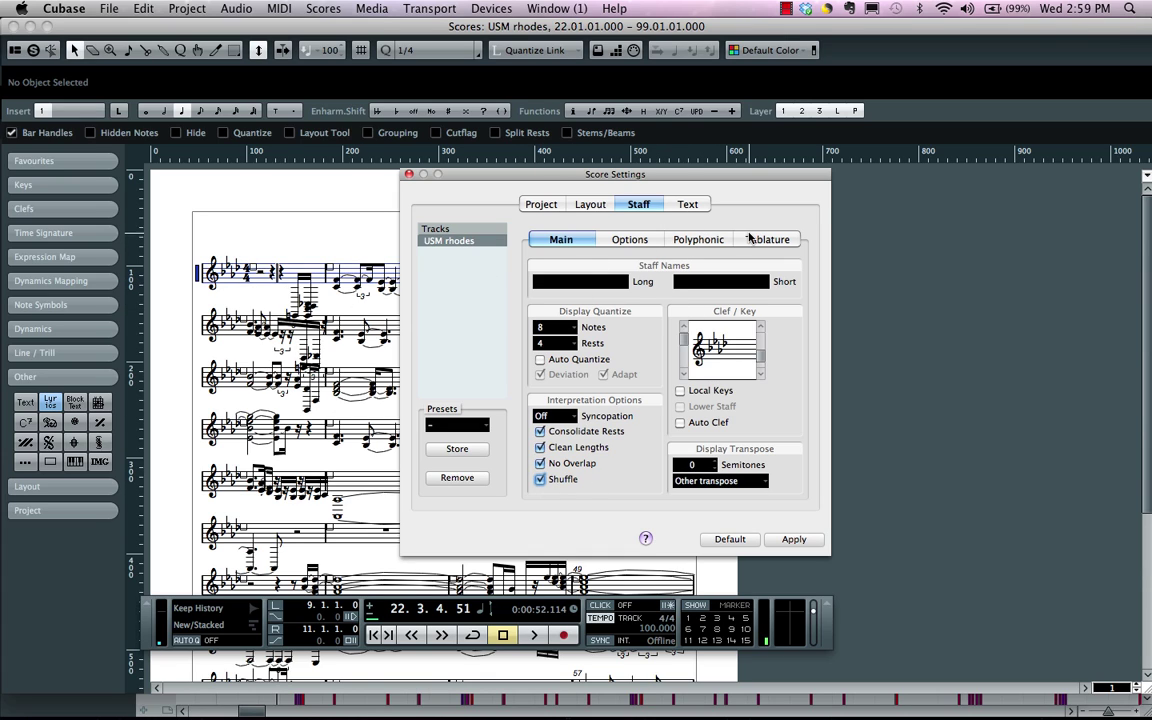
Set the polyphonic Staff Mode to Split at C3, then return to the main settings
click(706, 240)
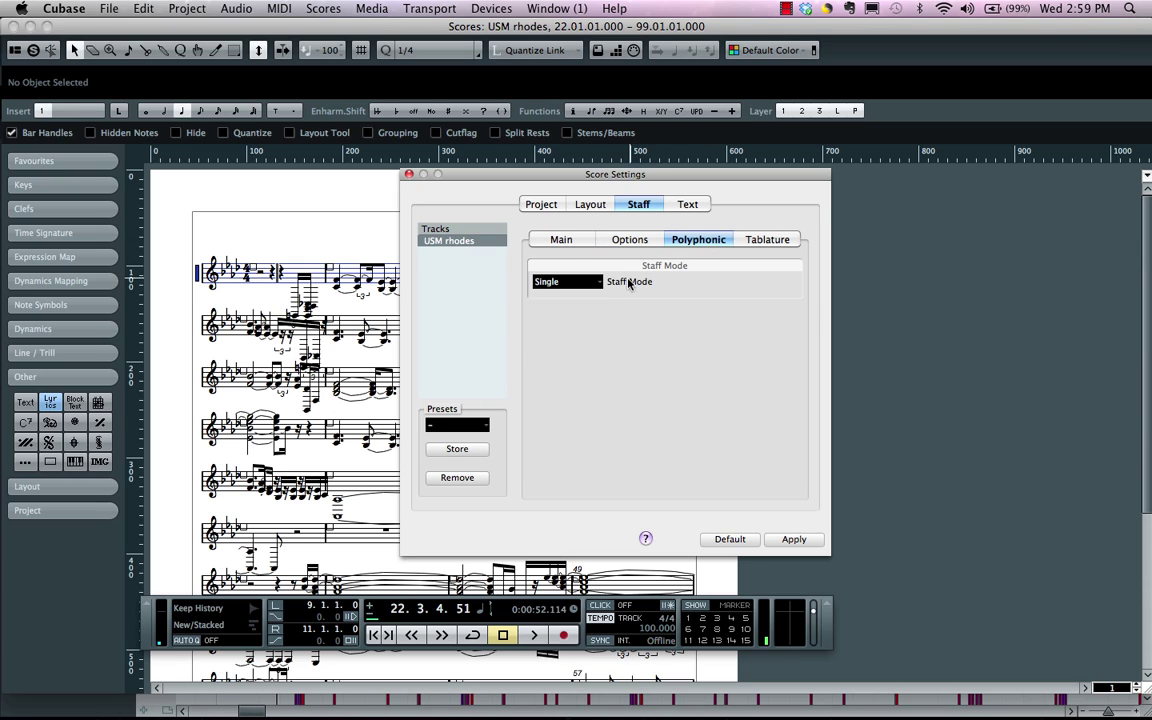
click(567, 283)
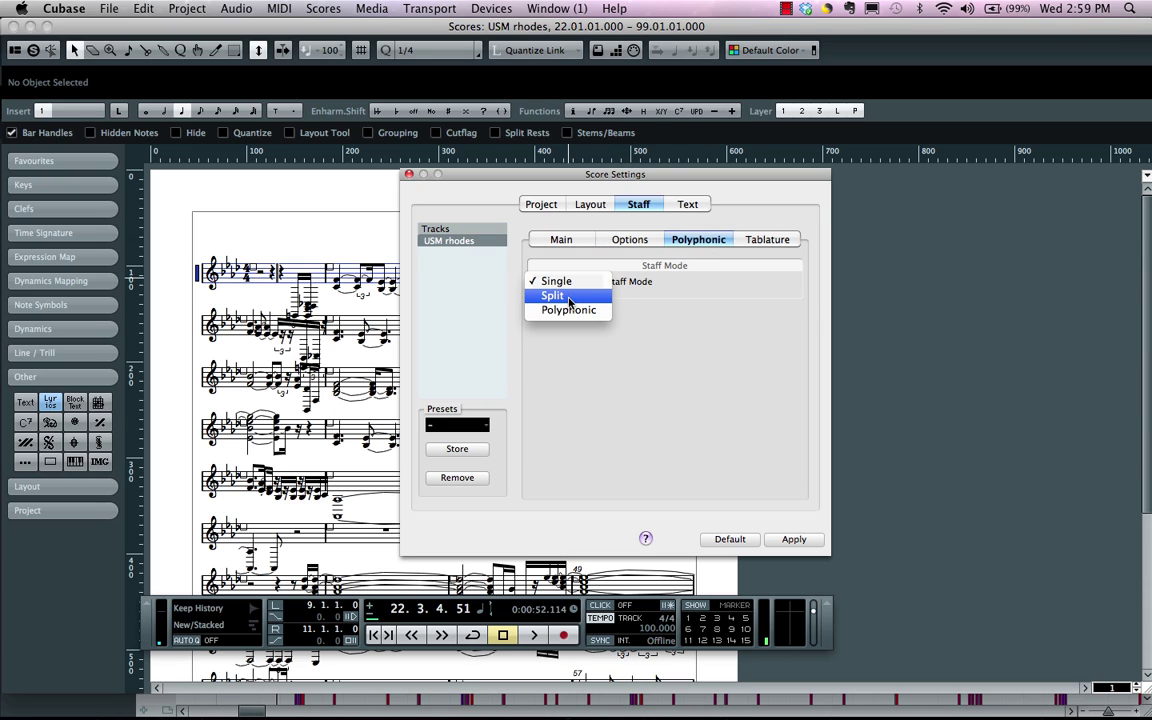
click(569, 300)
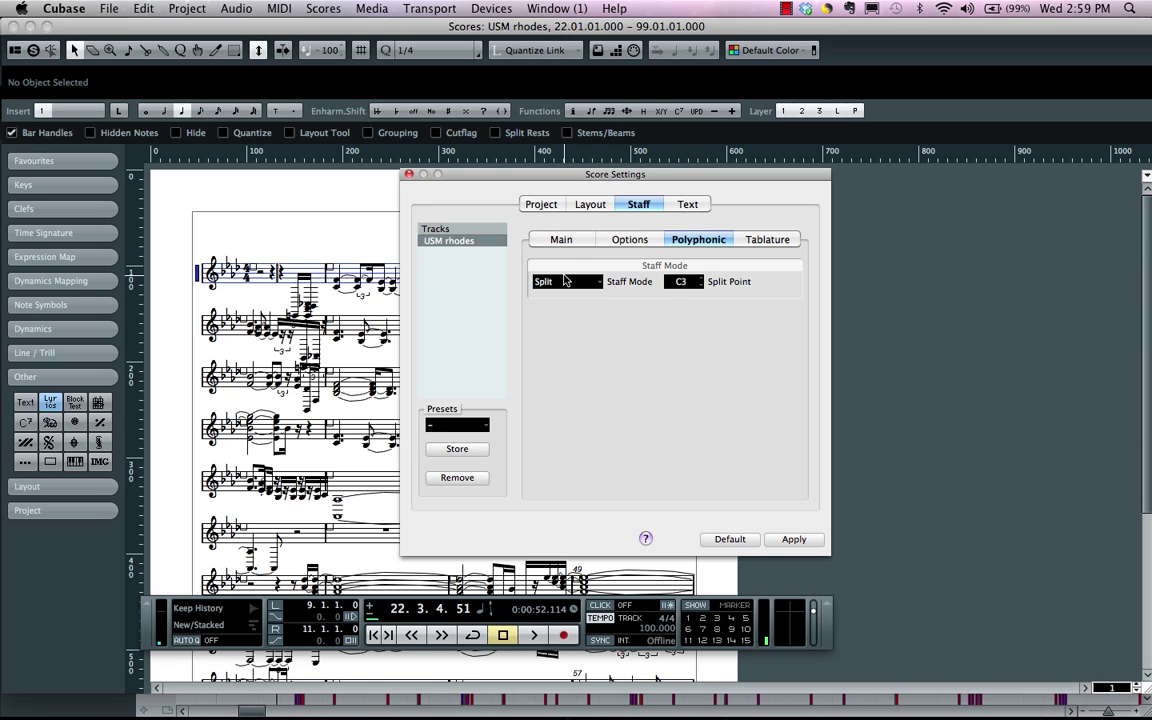
click(565, 240)
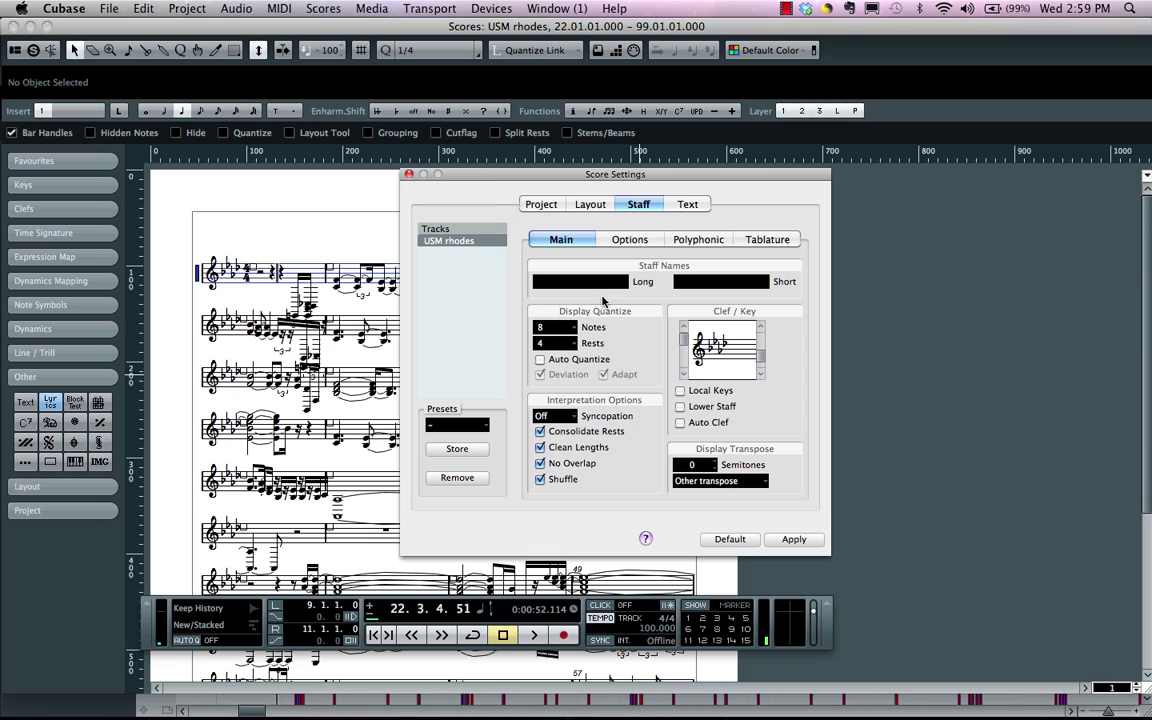
Apply the staff settings so the part splits into treble and bass staves
drag(491, 177, 783, 178)
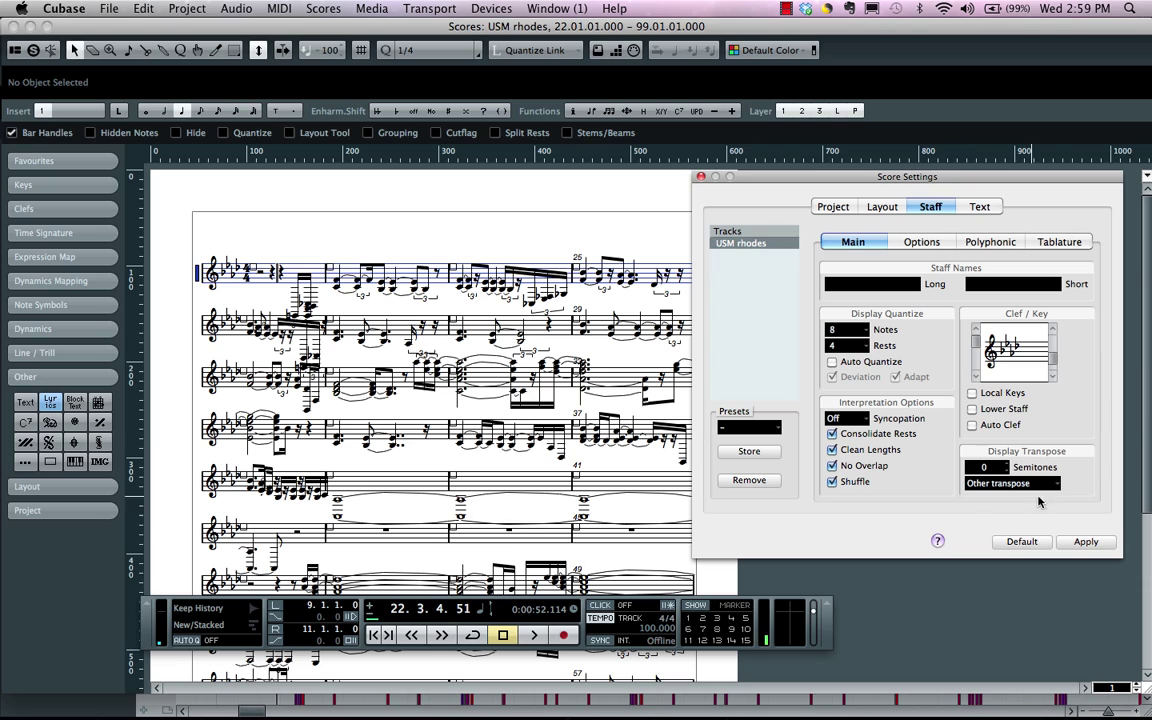
click(1084, 542)
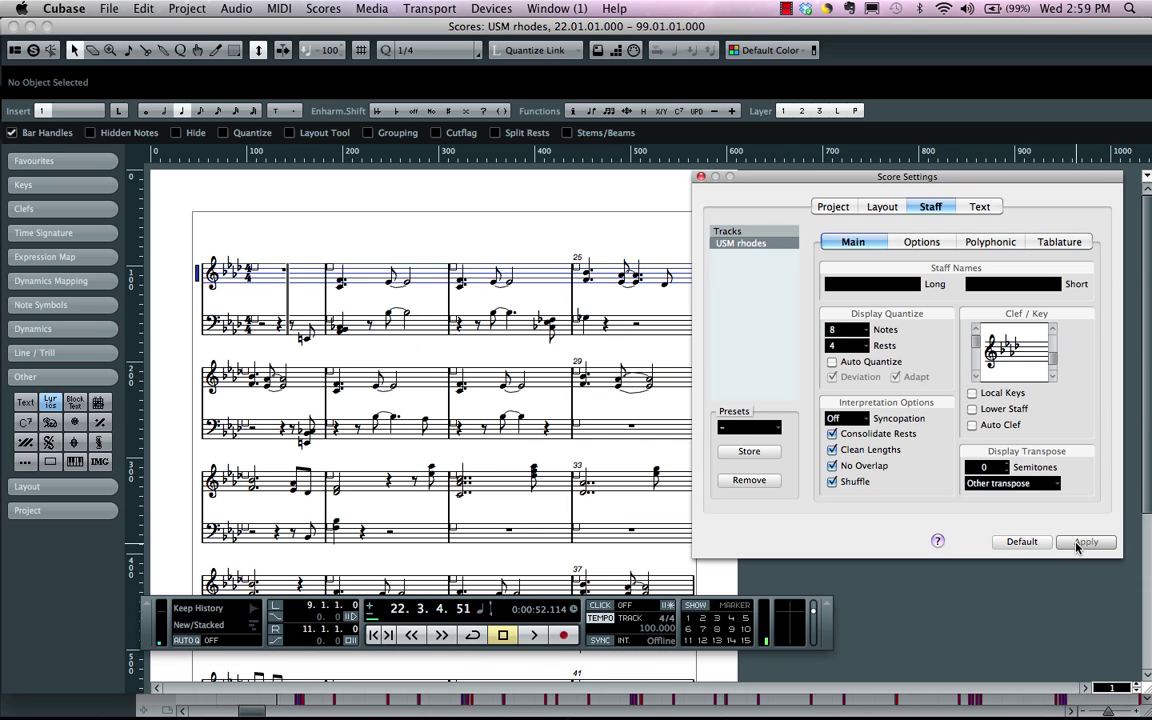
Store the staff settings as a preset named 'rhodes' and close Score Settings
click(762, 427)
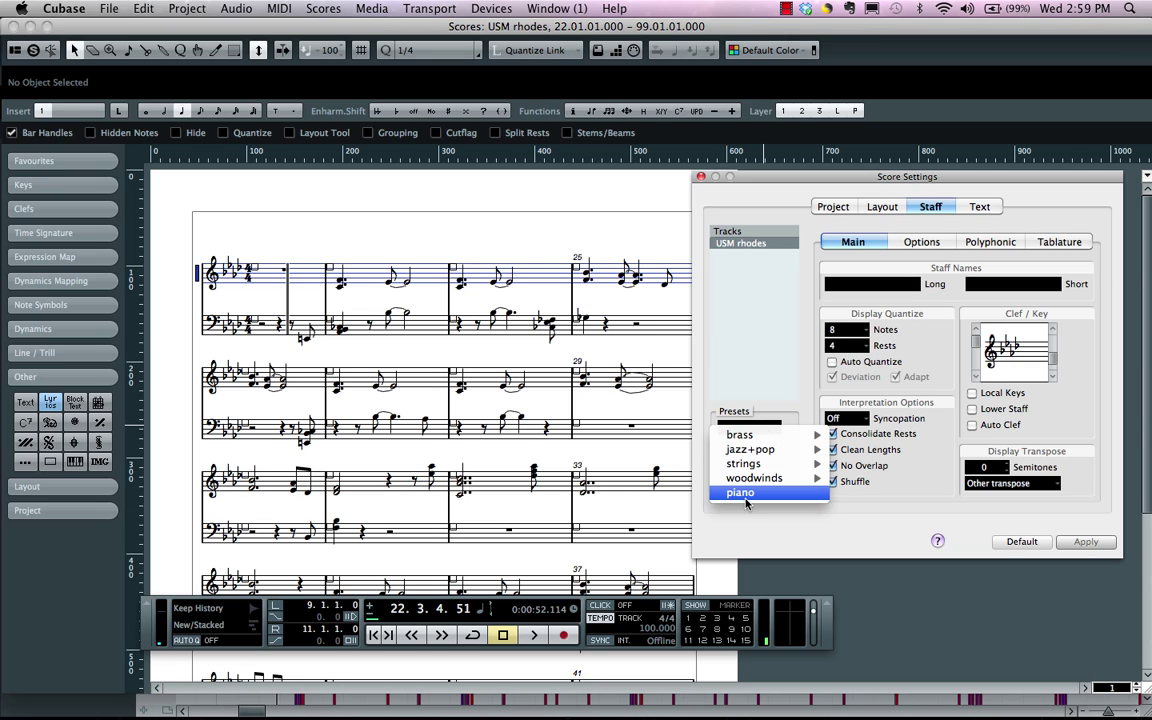
click(735, 424)
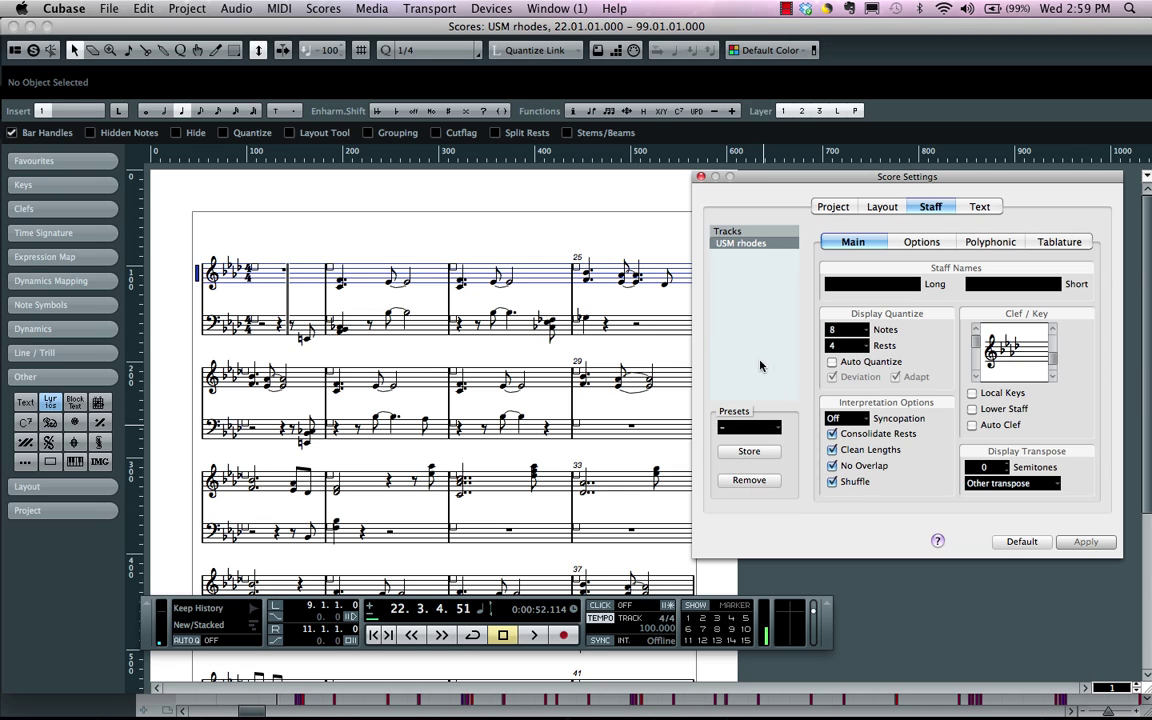
click(750, 451)
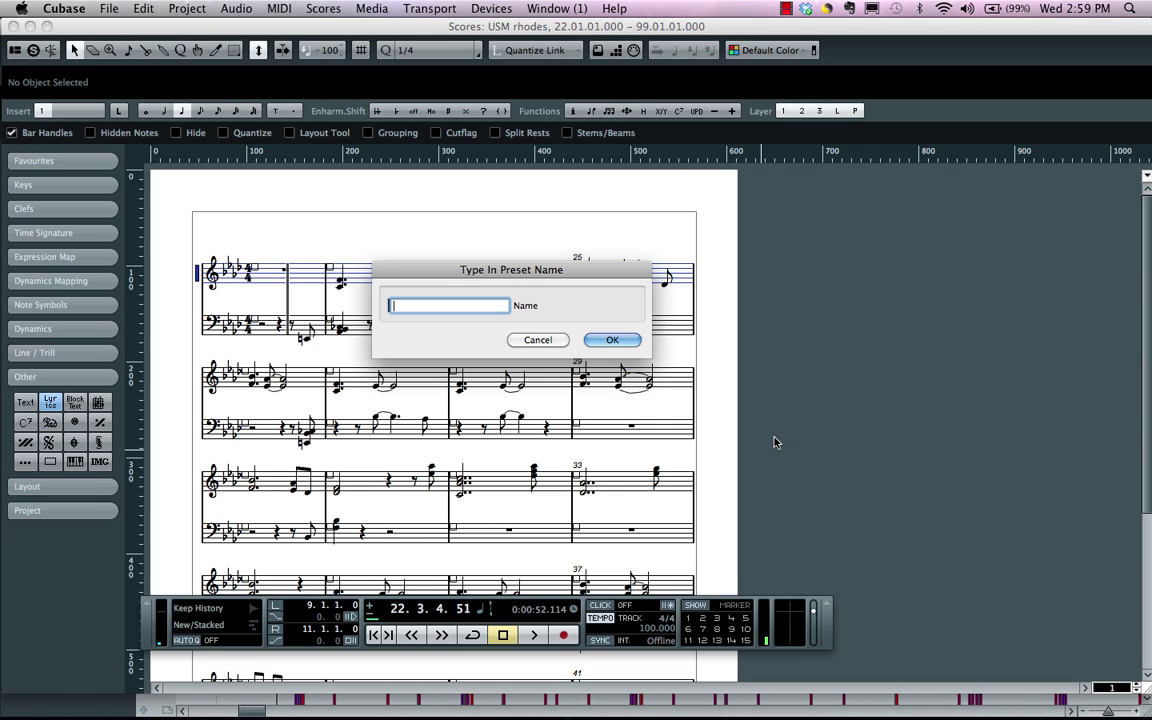
text(rhodes)
key(Return)
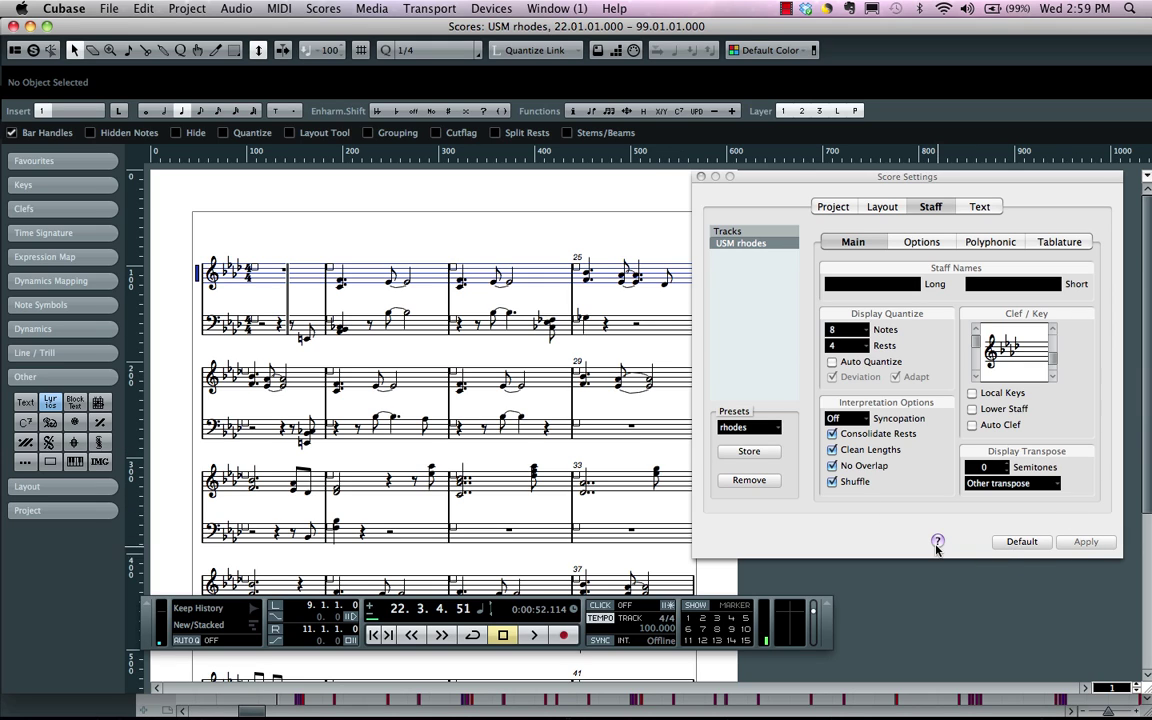
click(701, 177)
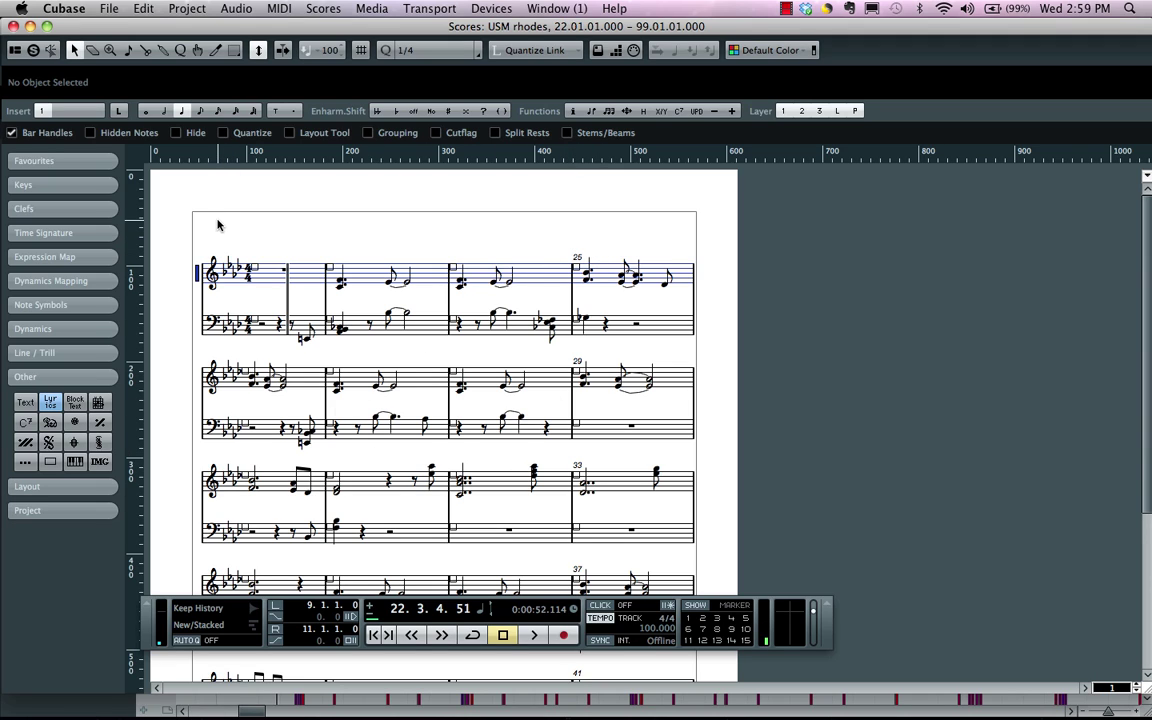
click(143, 9)
mouse_move(181, 184)
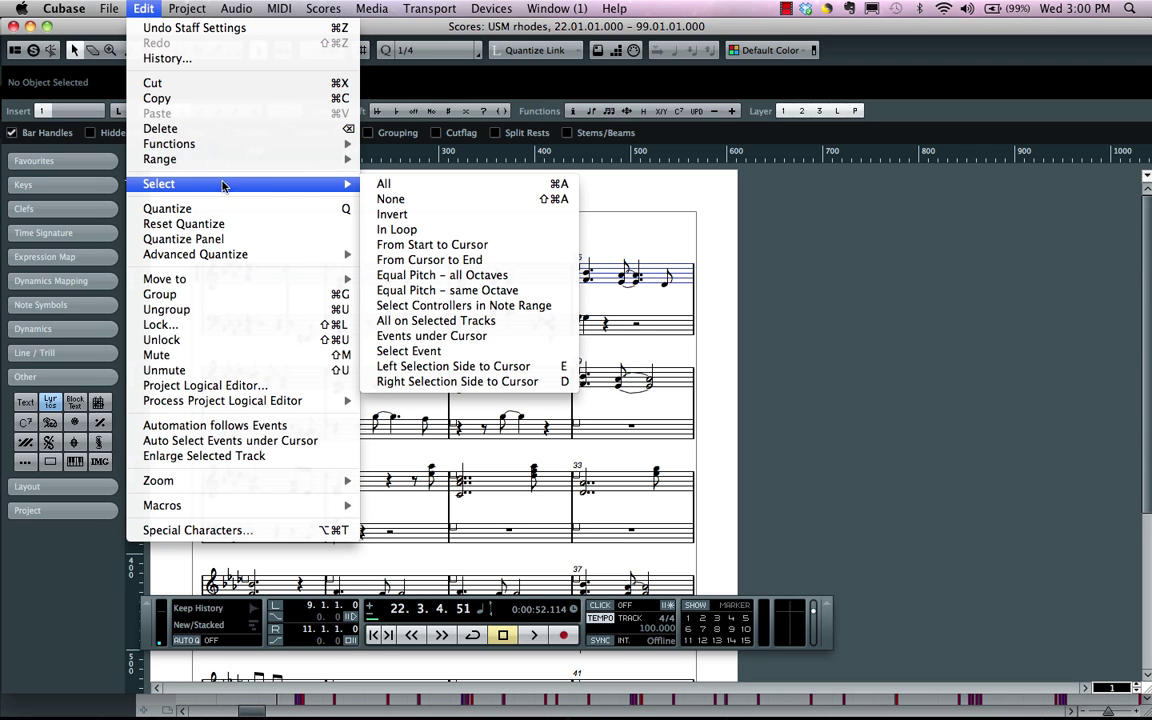
click(382, 184)
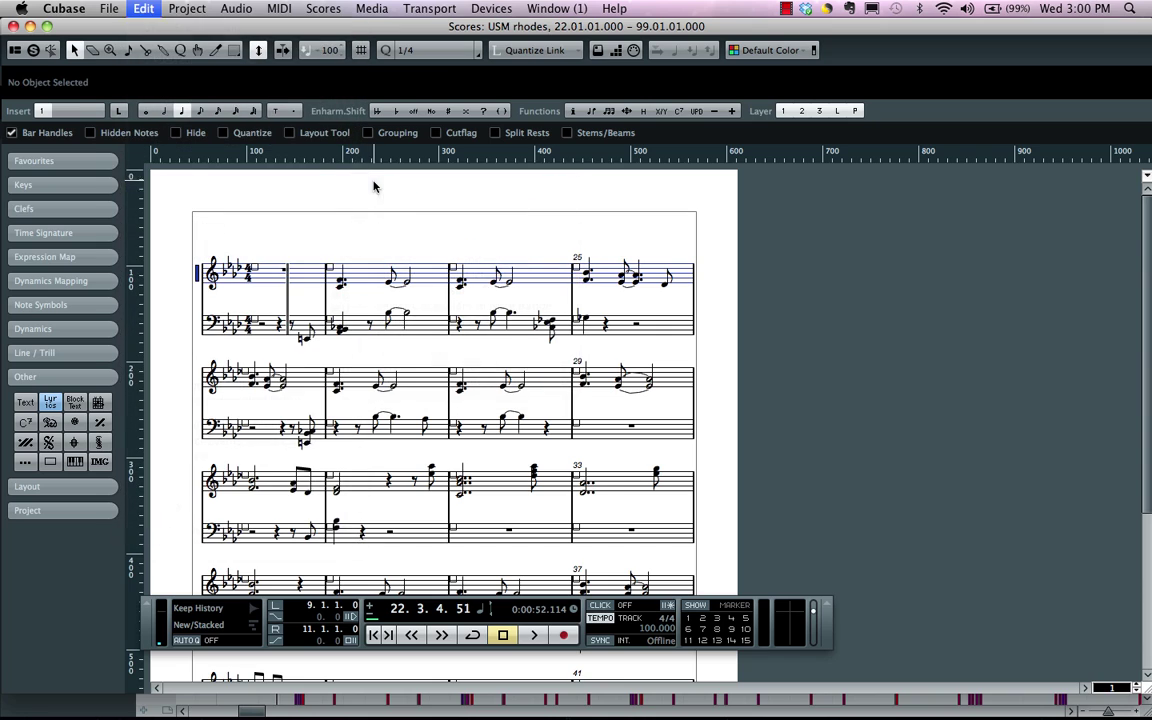
click(682, 116)
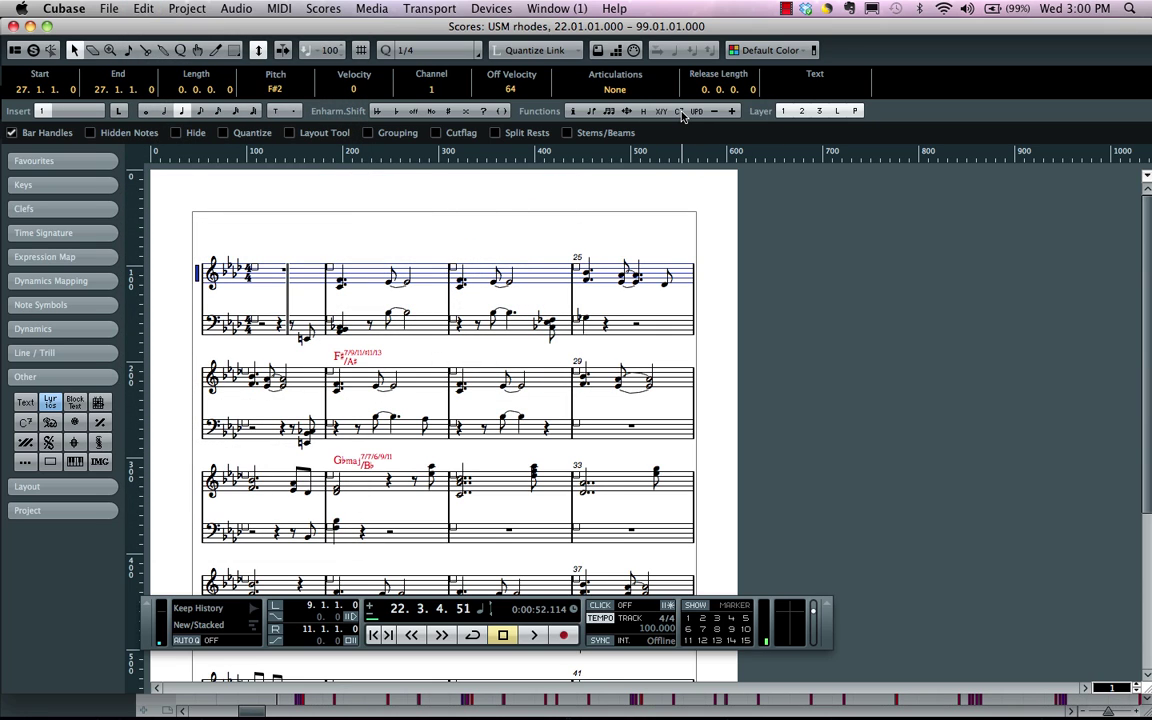
click(349, 360)
drag(349, 360, 349, 357)
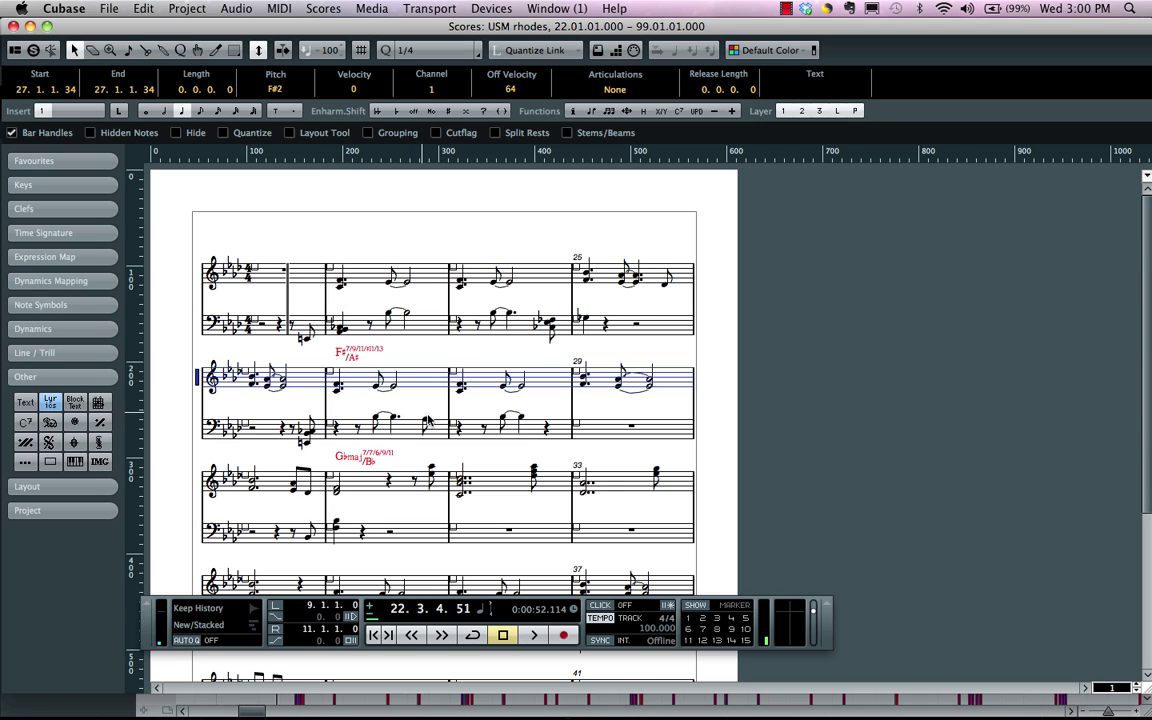
scroll(437, 425, down, 2)
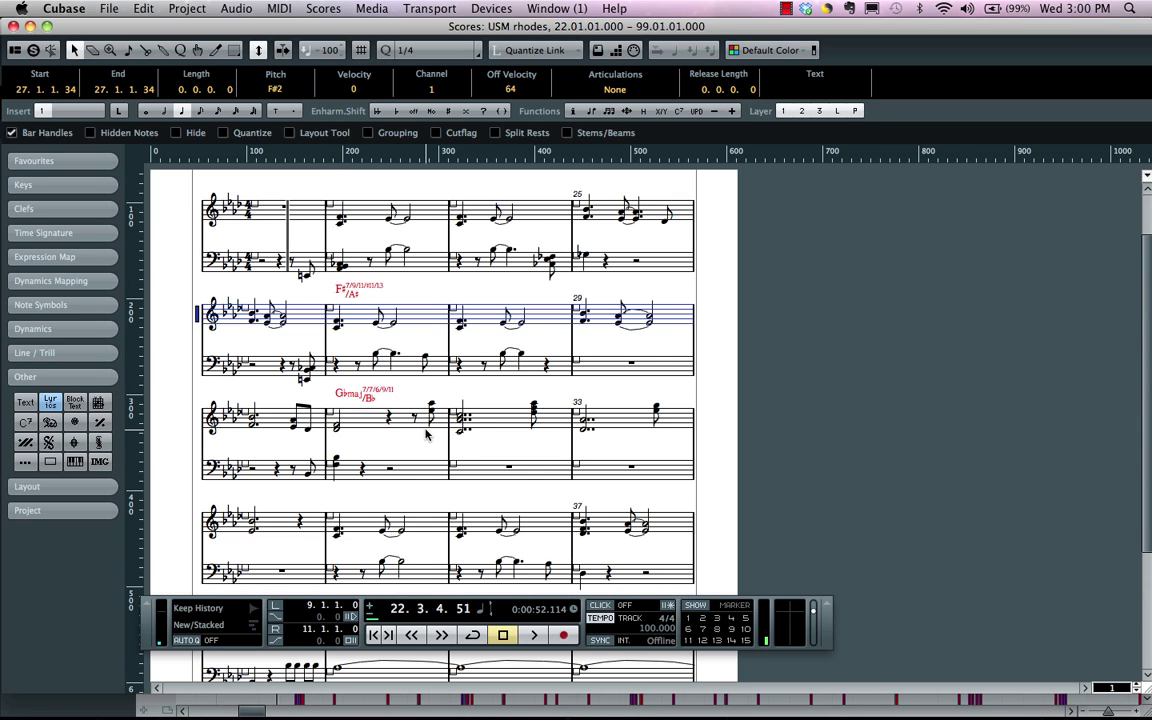
key(super+z)
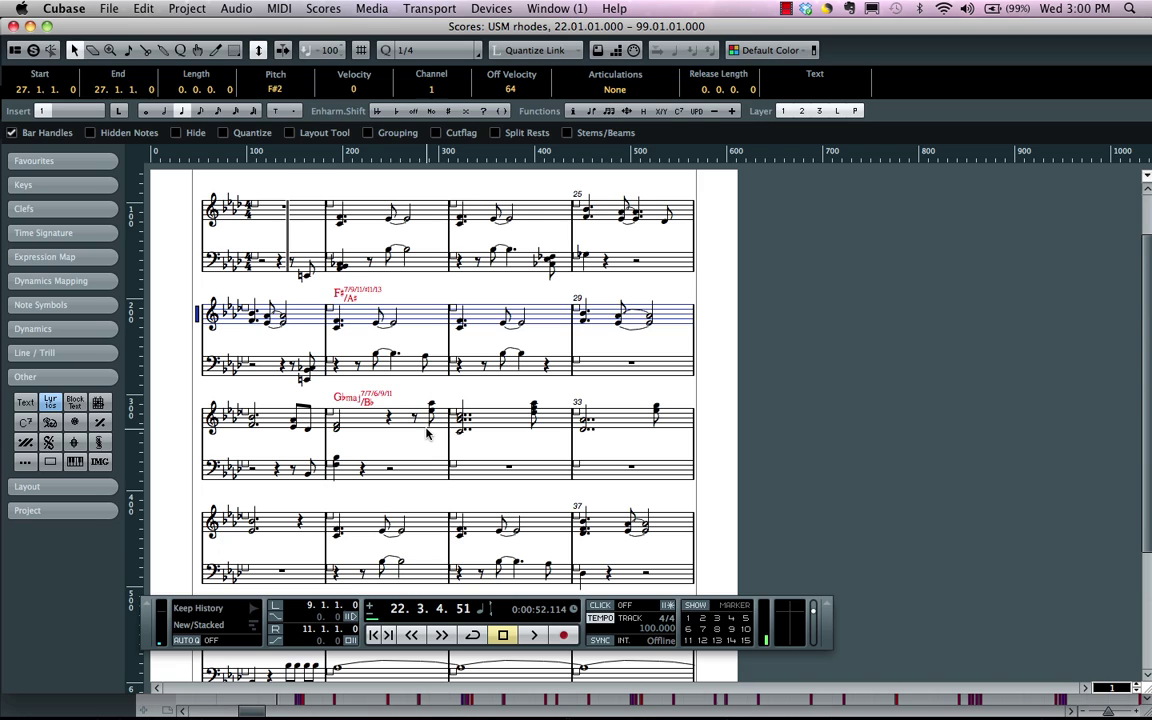
key(super+z)
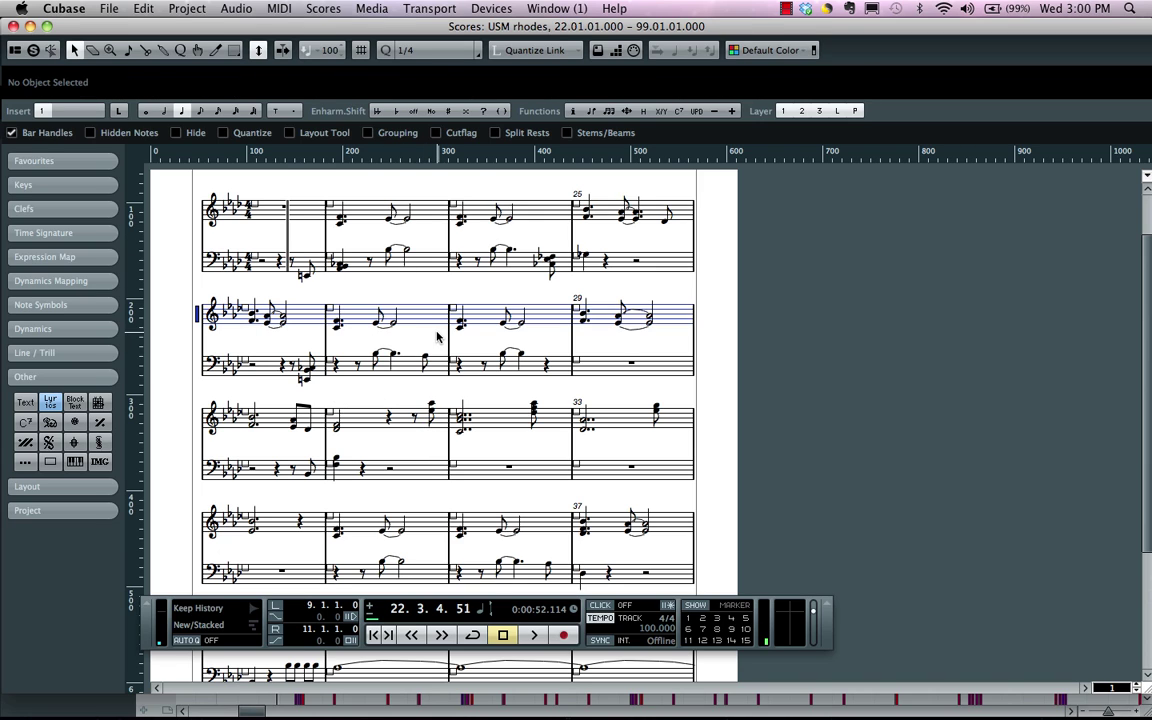
Browse the Symbols Inspector sections and activate the Lyrics tool under Other
click(50, 162)
click(45, 185)
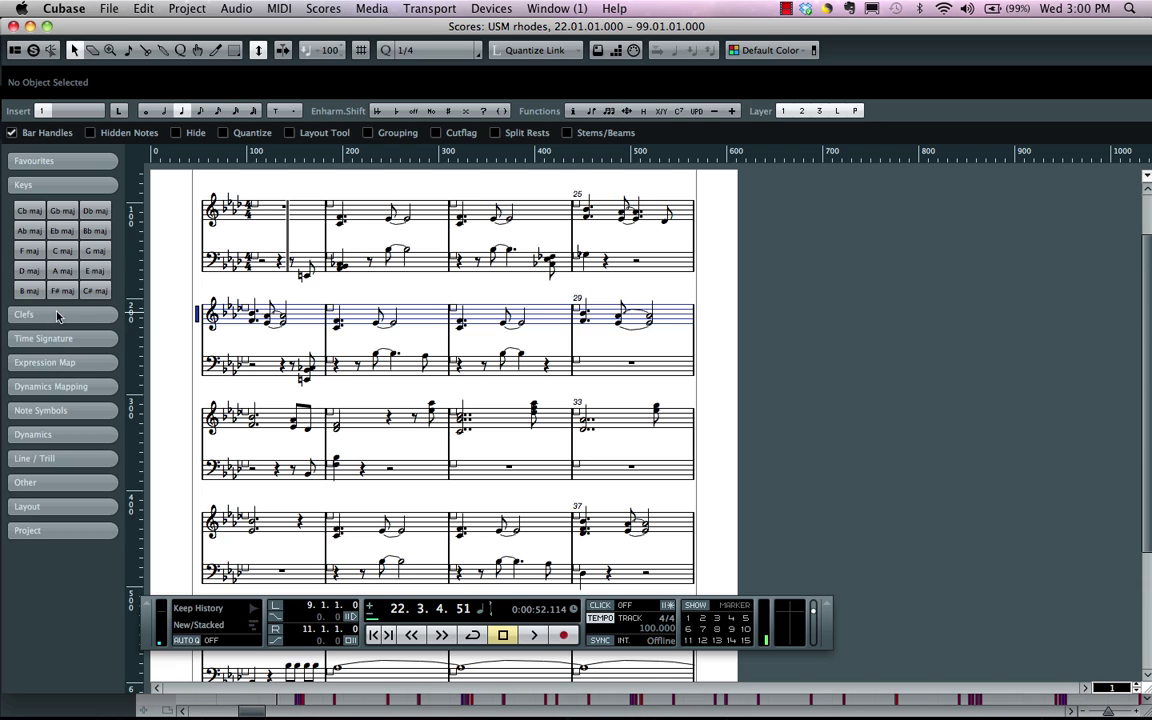
click(57, 316)
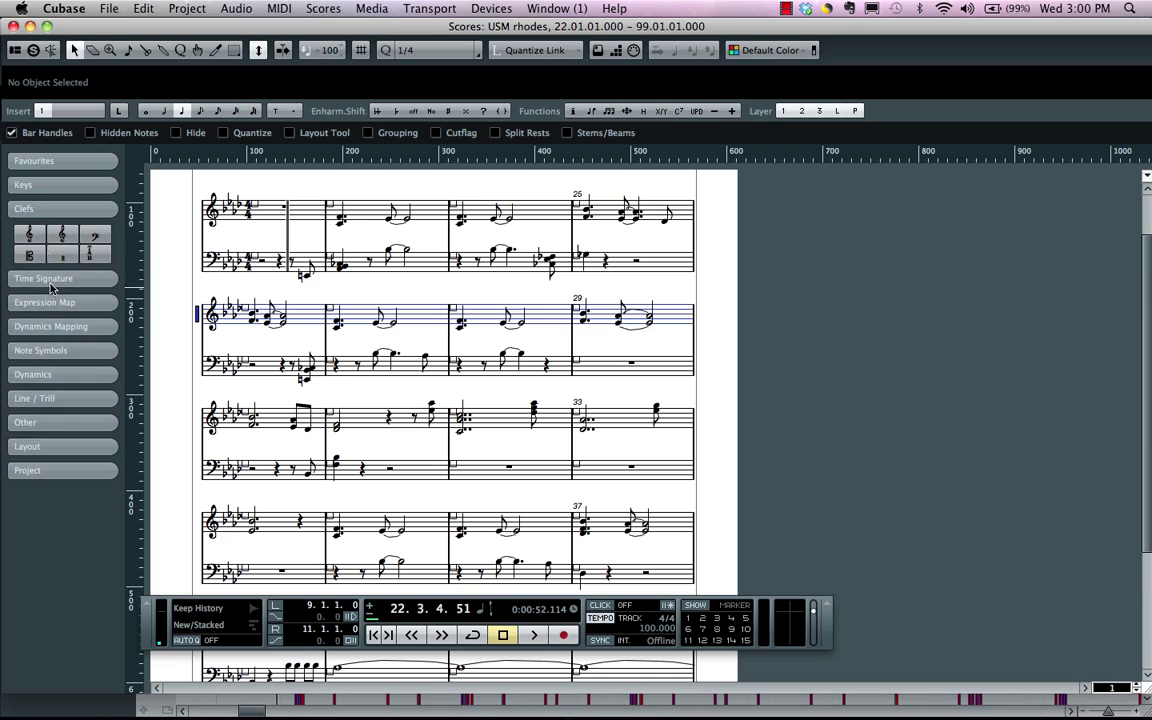
click(77, 352)
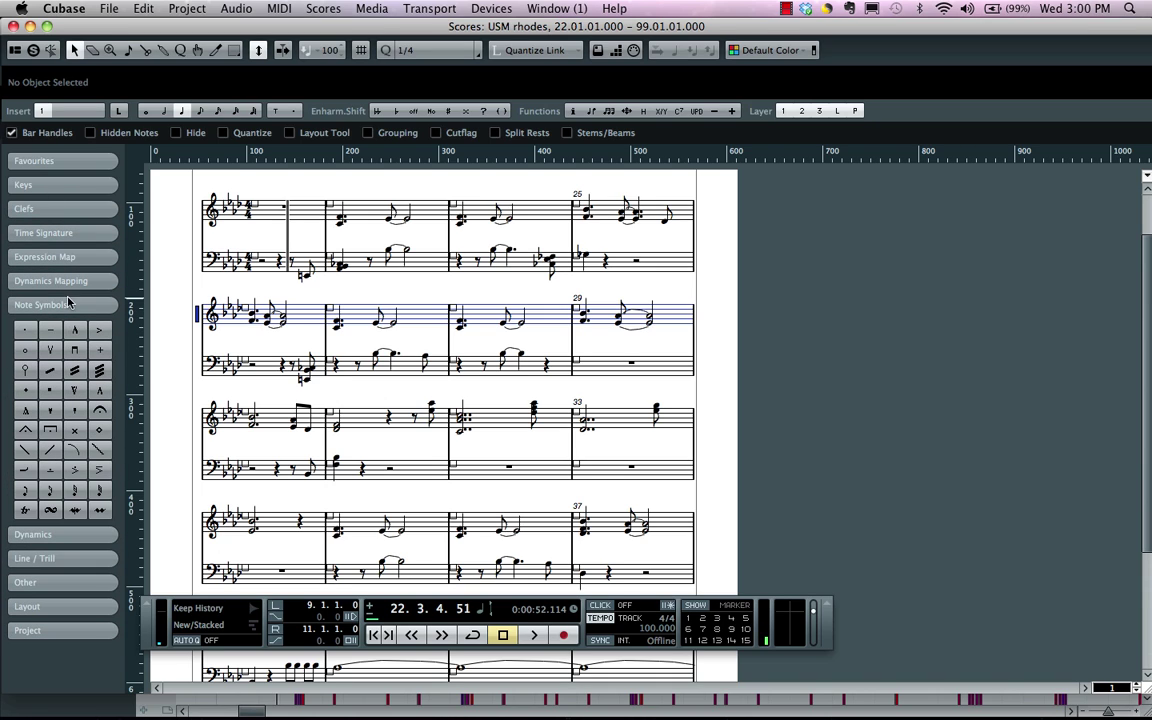
click(80, 560)
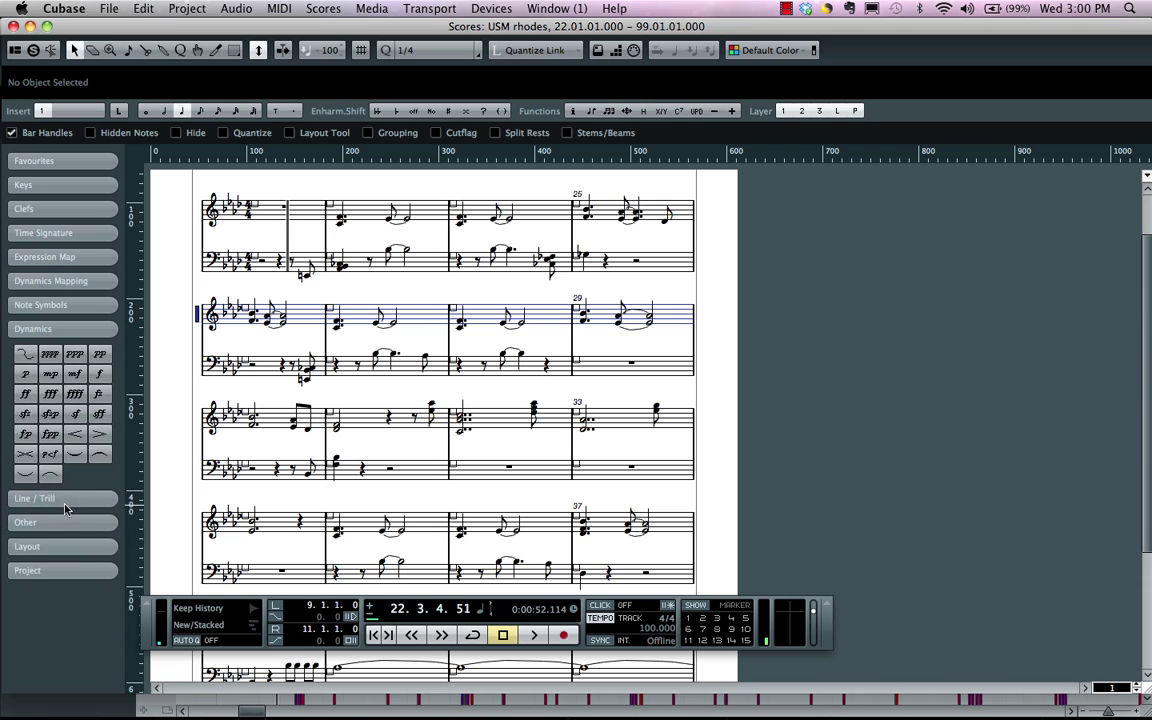
click(64, 520)
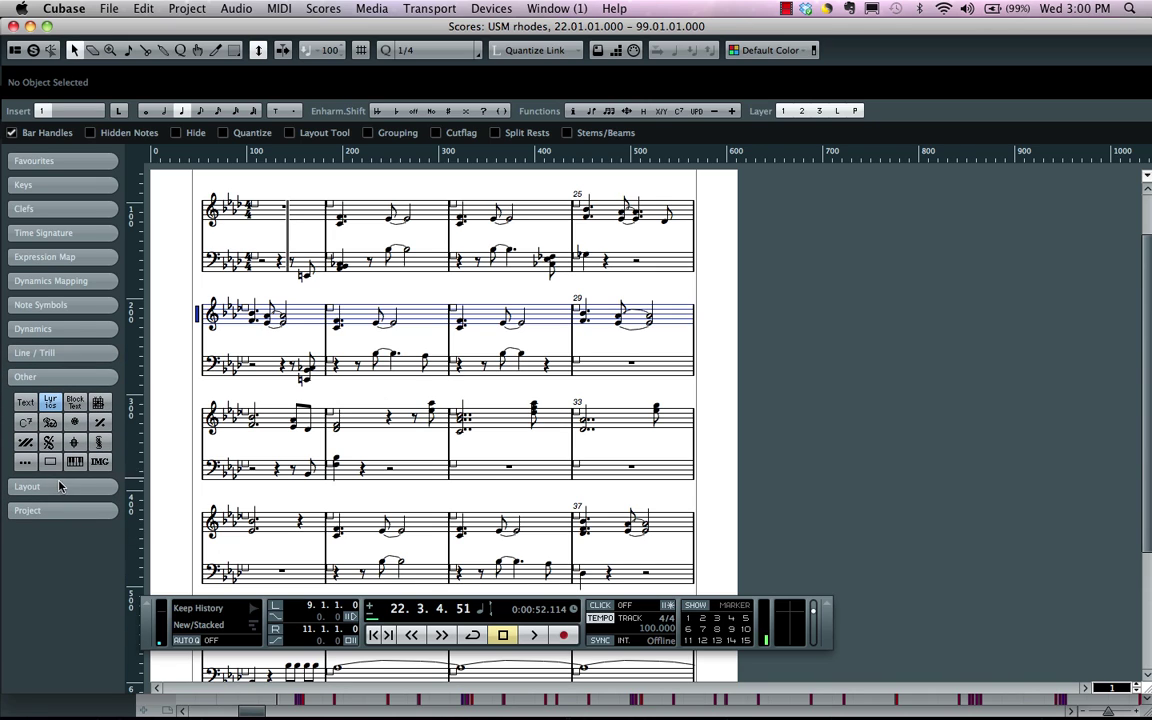
click(52, 402)
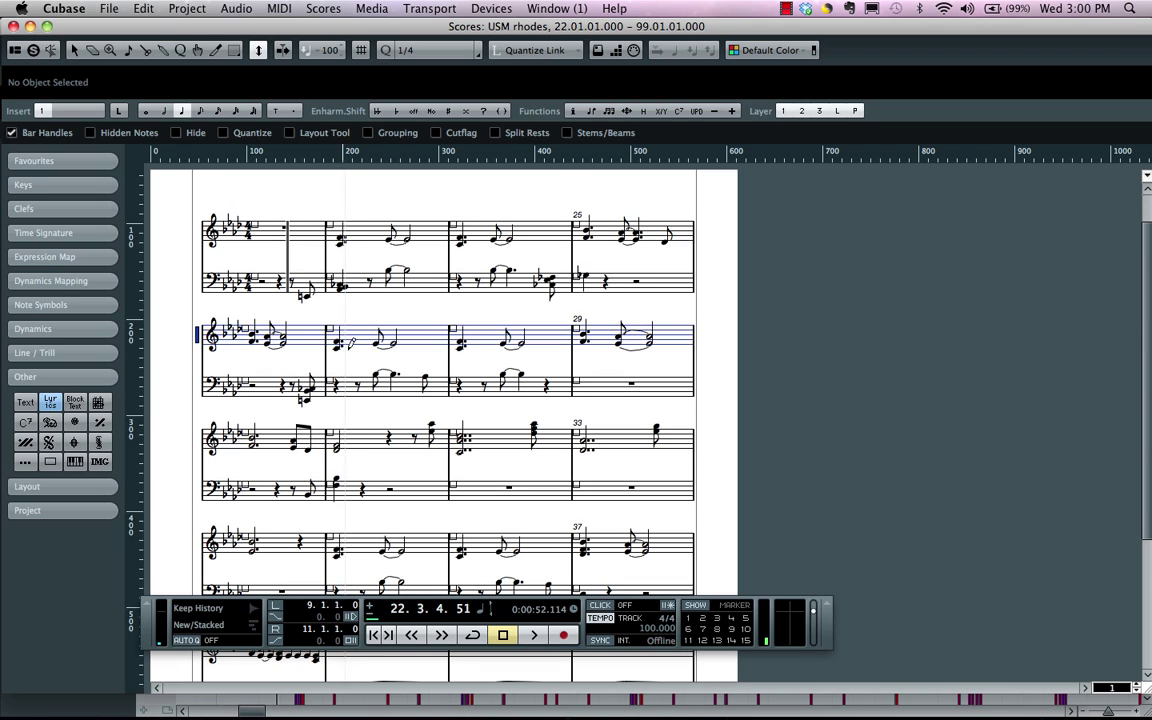
Enter placeholder lyrics (ougoug, ou, oug … iyf) along the first system's notes
click(318, 240)
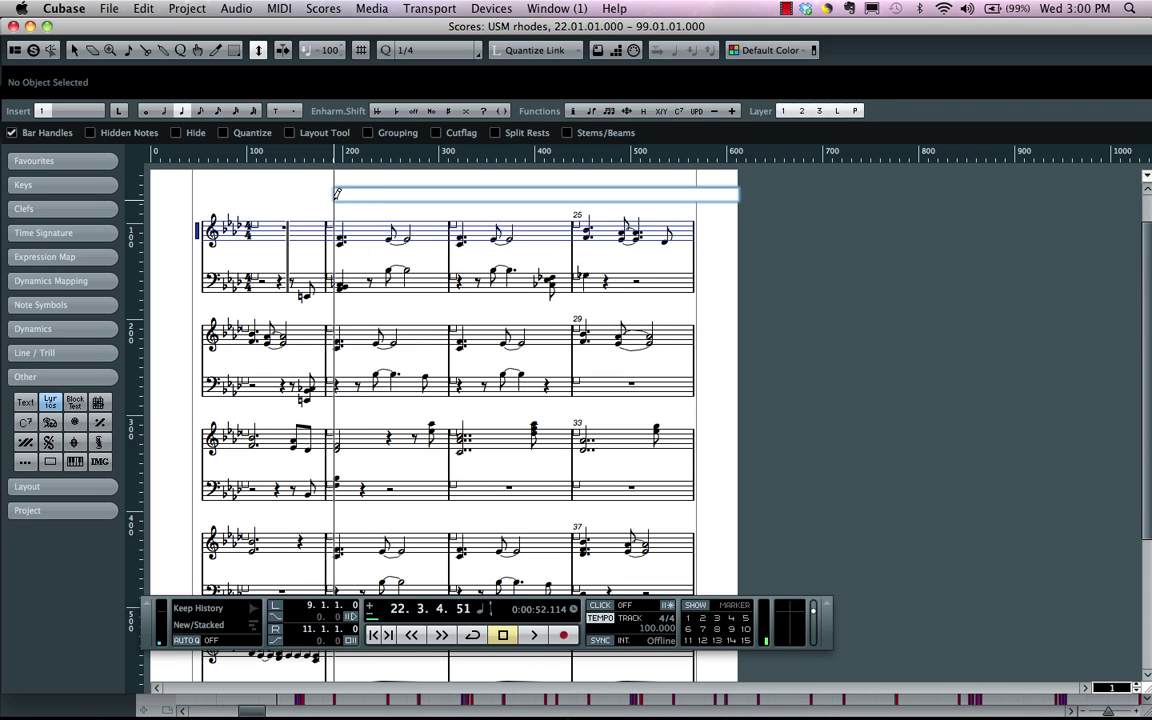
text(ougoug ou o)
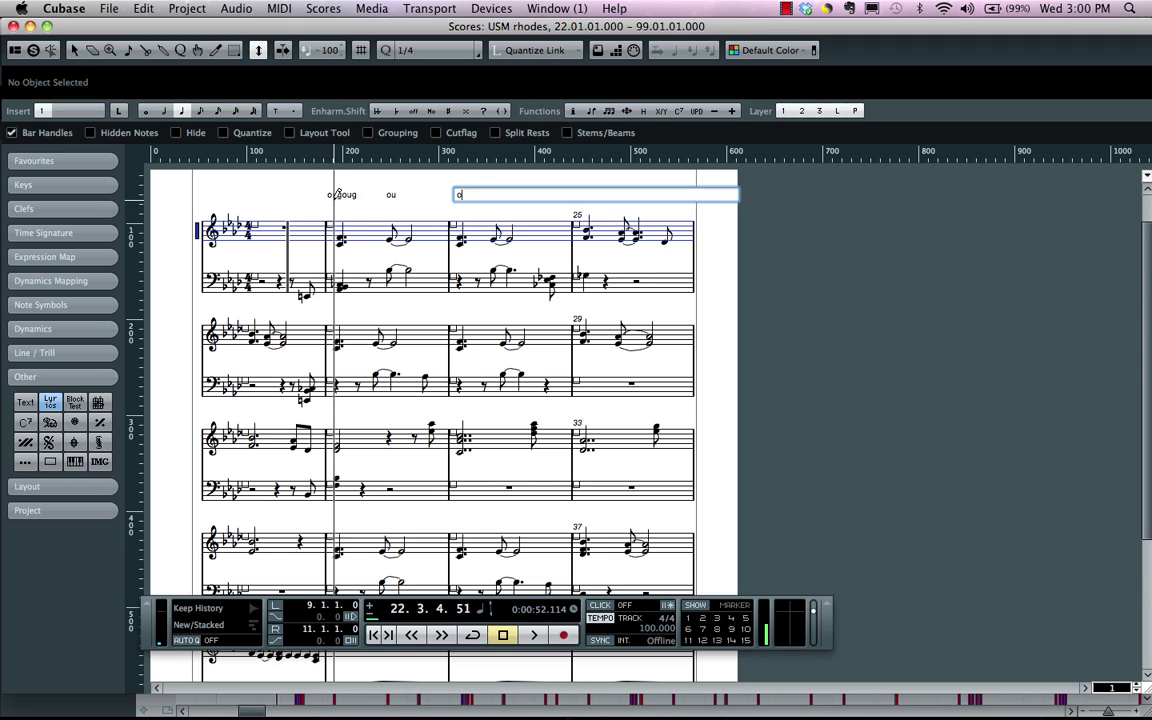
text(uo ug oug oug oug)
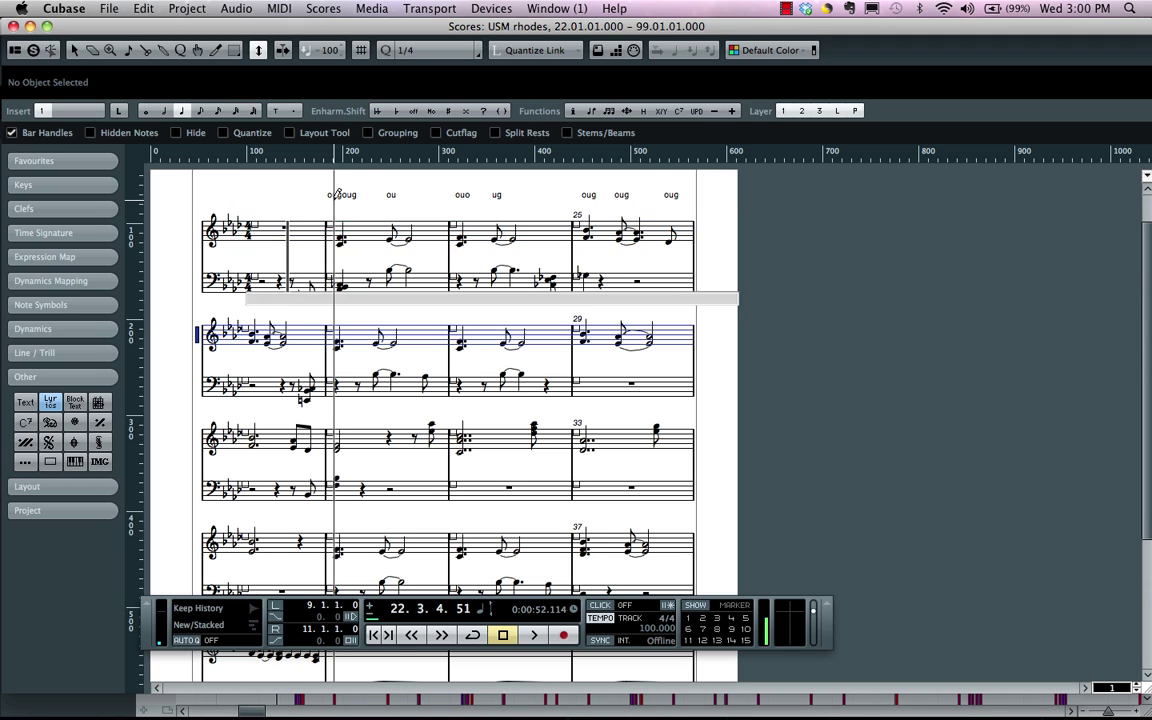
text( ougy y iyf iyf)
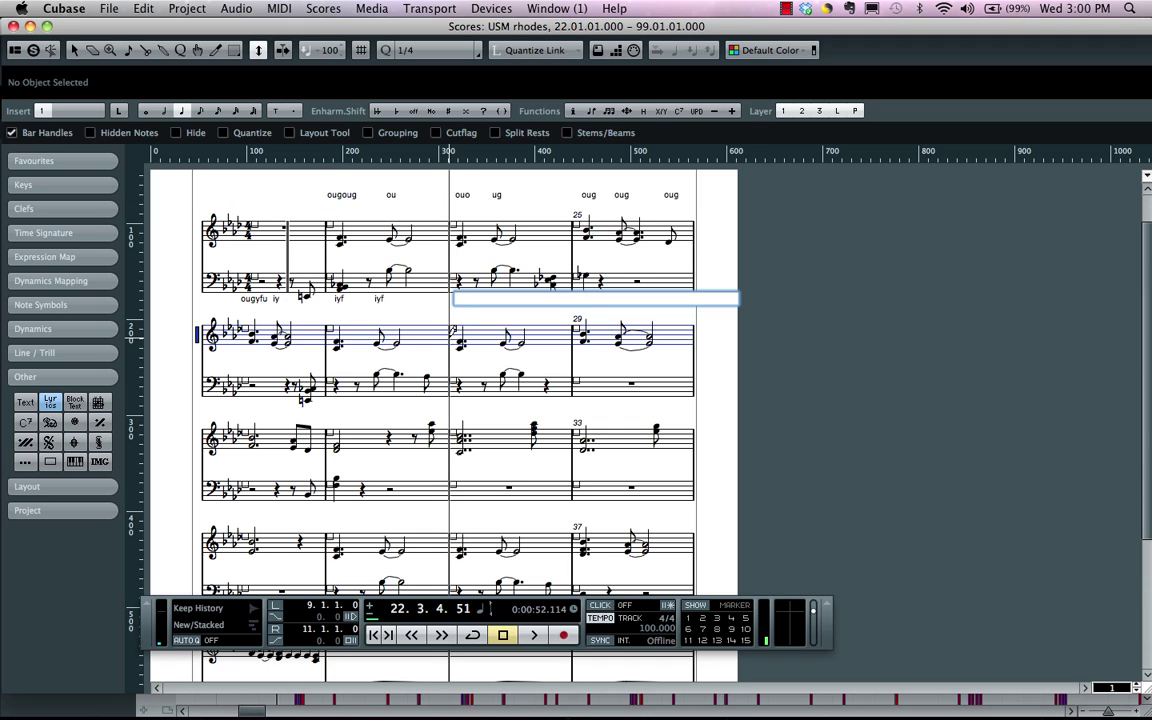
key(super+z)
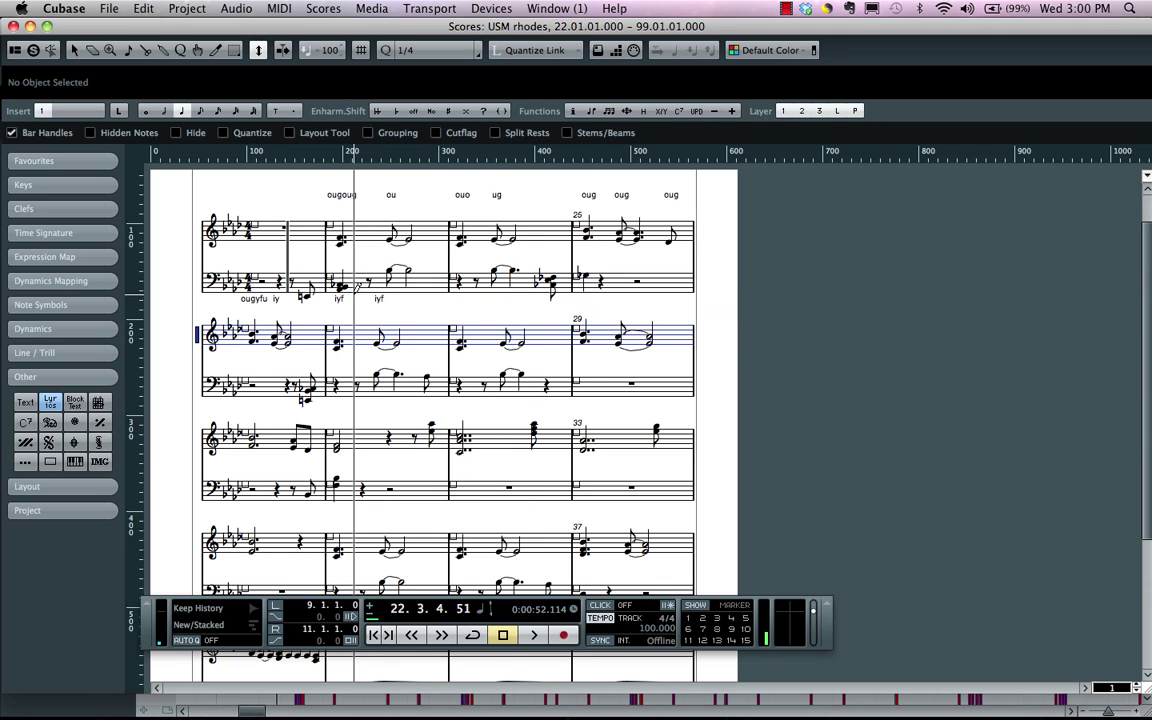
Quantize a system-two note, then undo the quantize
right_click(353, 289)
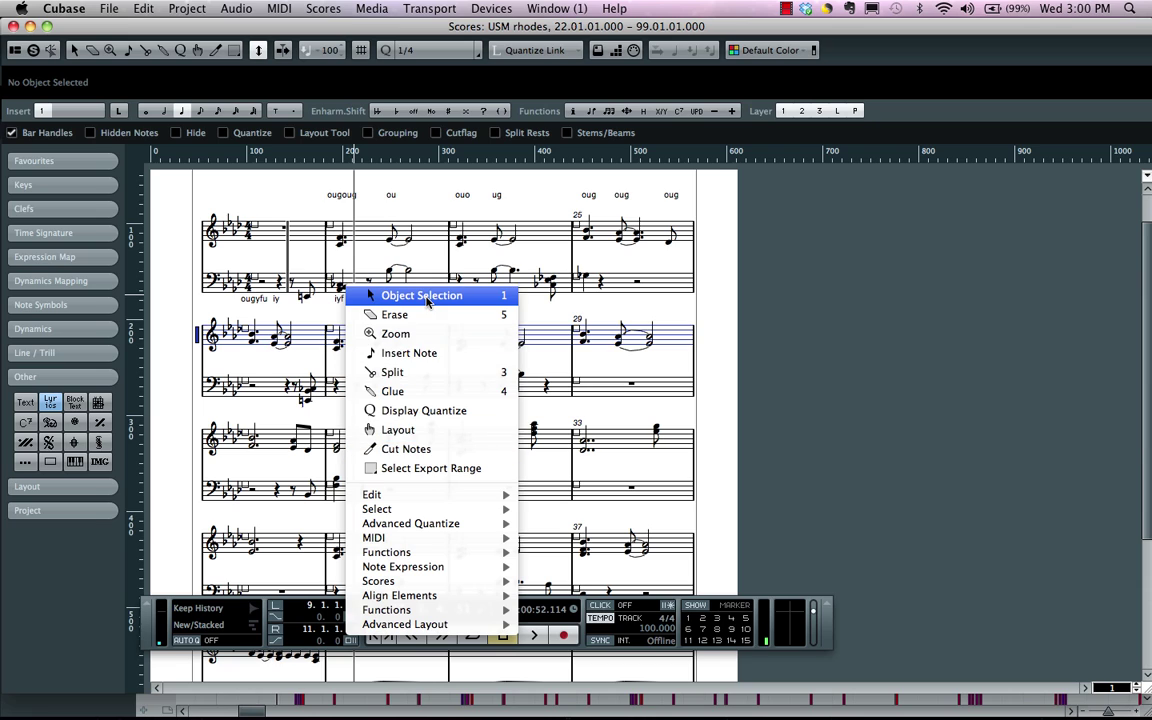
click(424, 429)
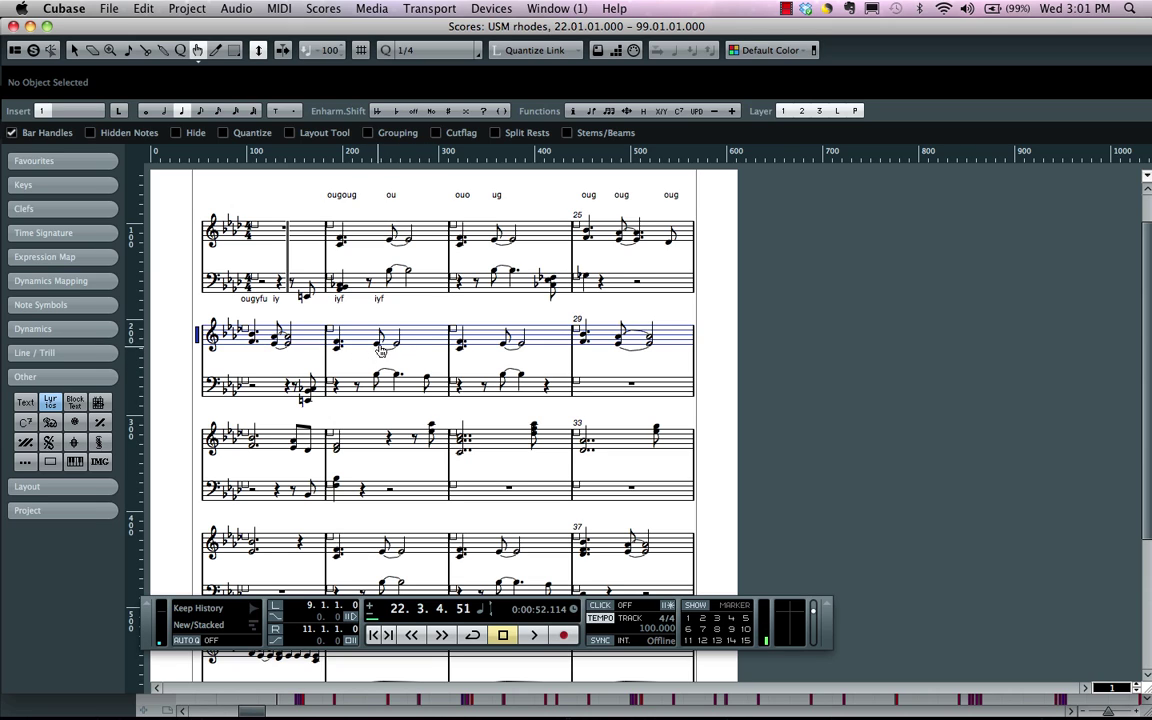
right_click(364, 332)
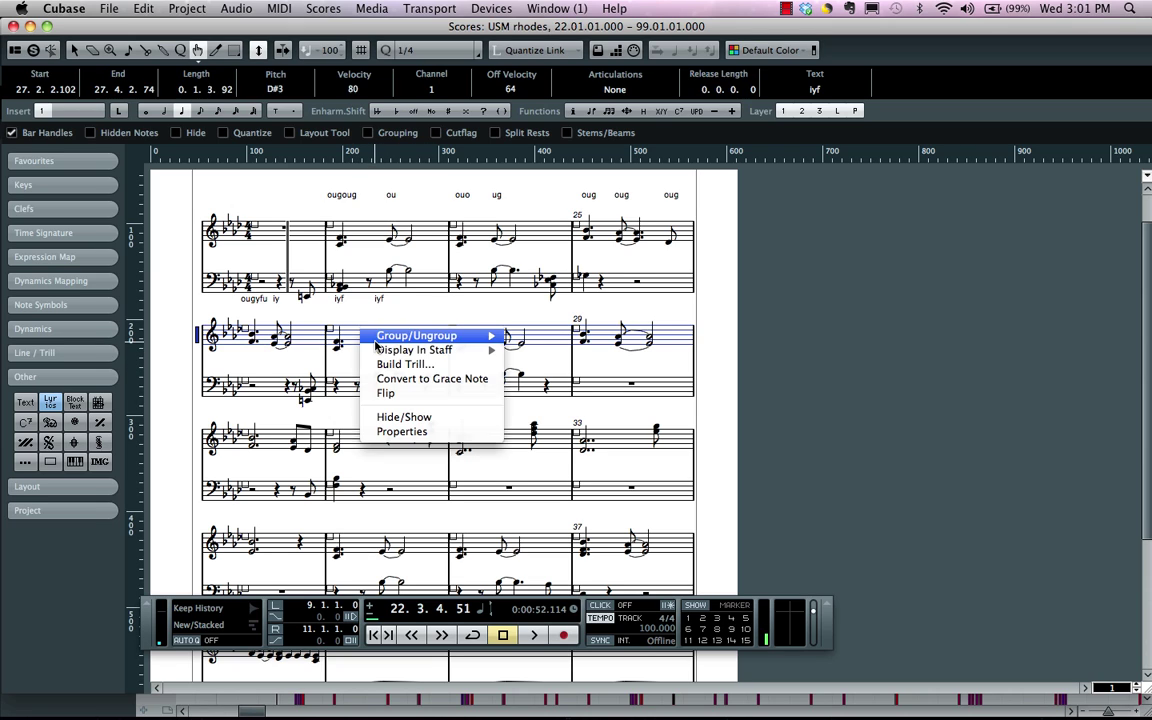
click(340, 312)
right_click(372, 316)
click(405, 321)
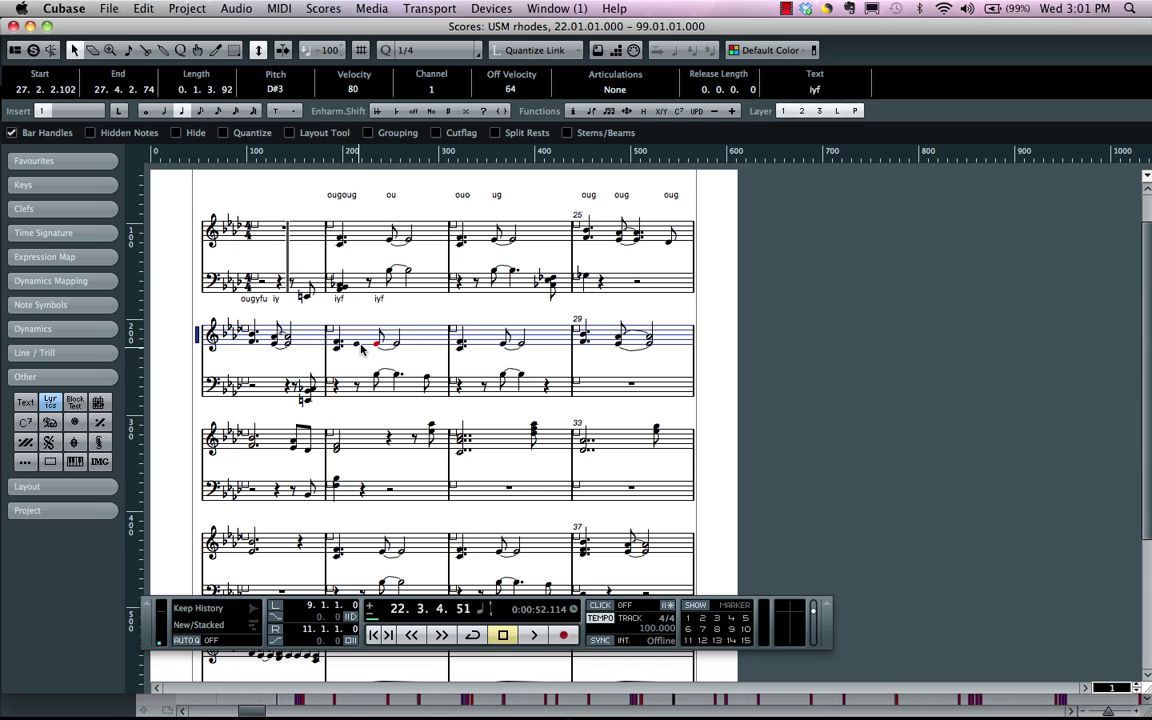
key(q)
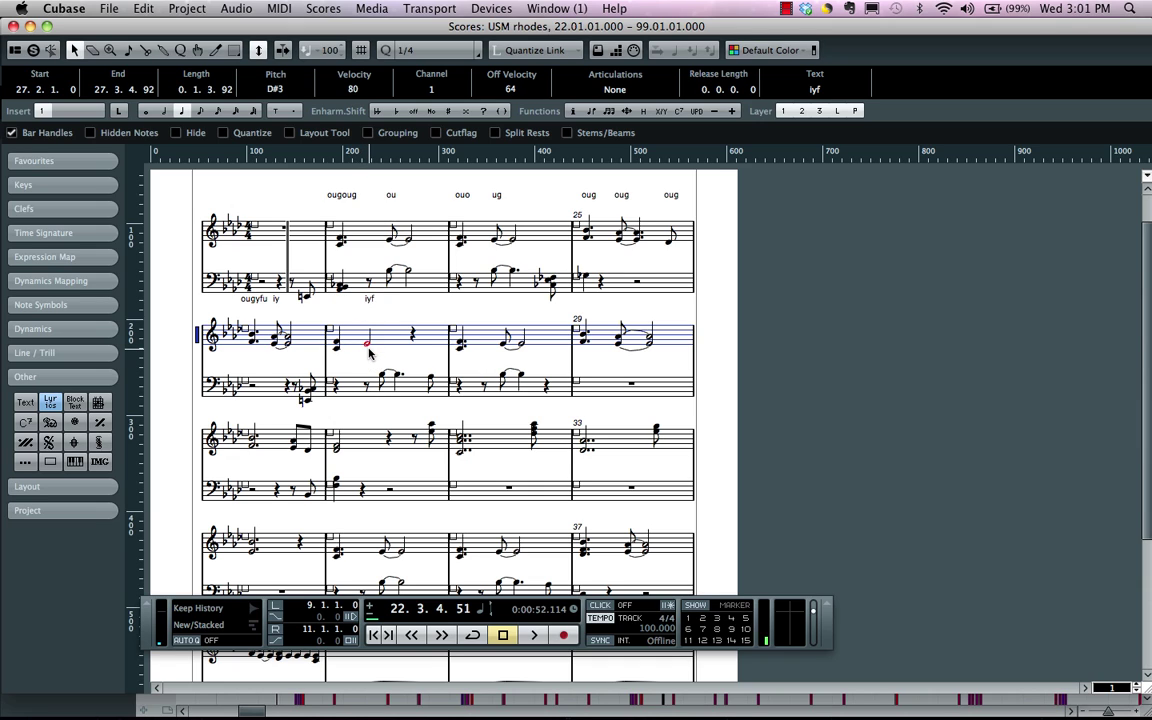
key(super+z)
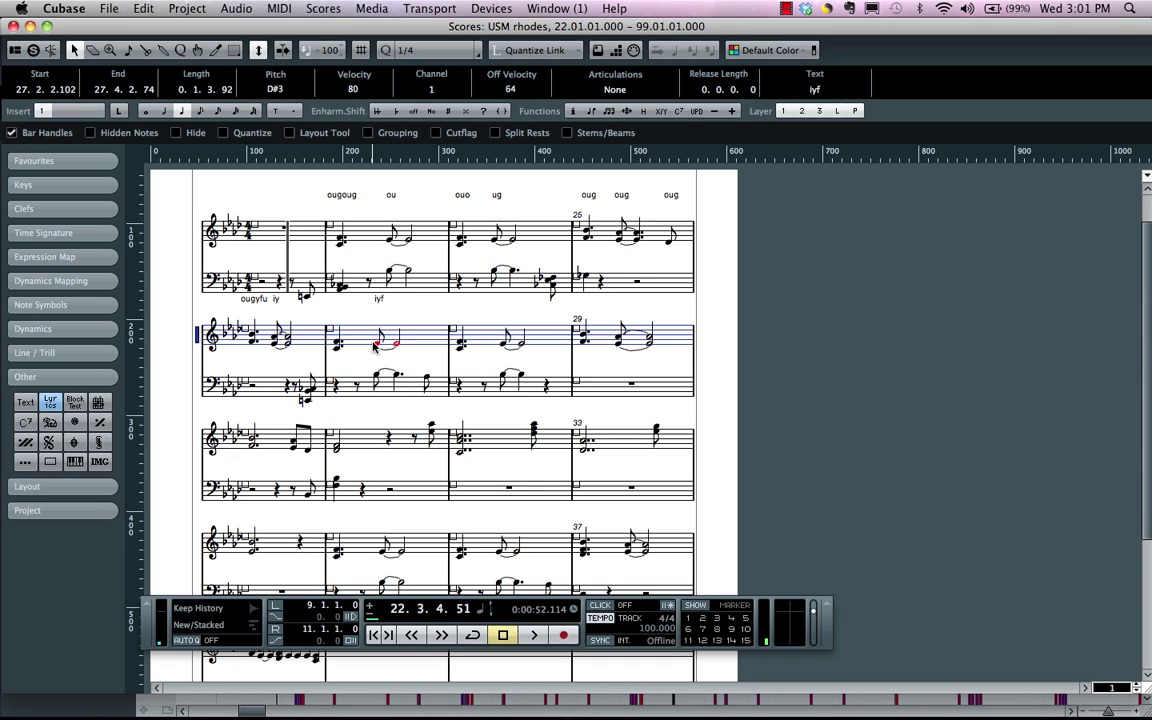
With the Layout tool, nudge the bar 27 note and barline and indent the first system
right_click(375, 360)
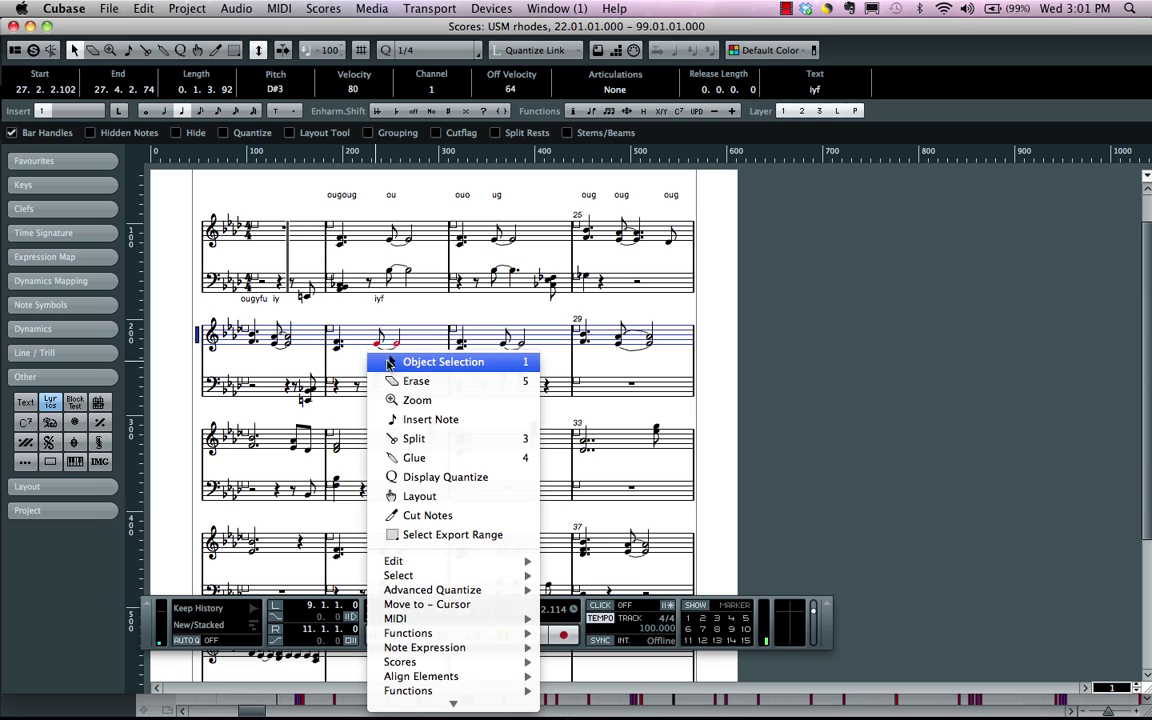
click(420, 496)
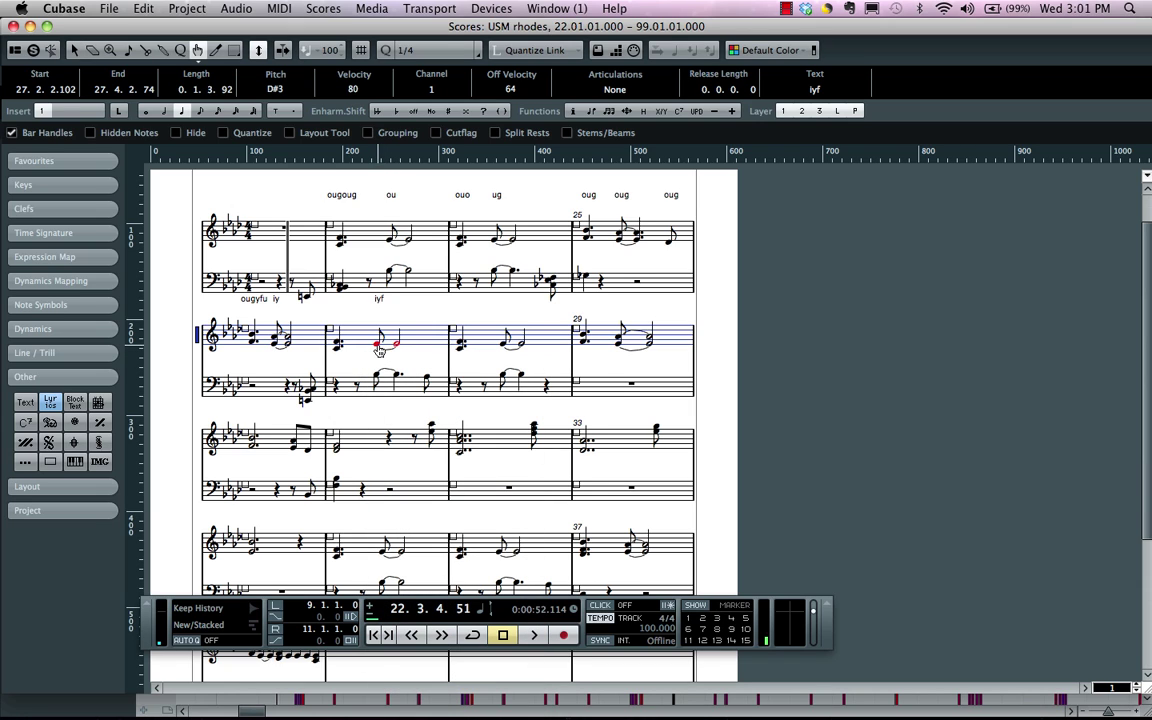
drag(380, 350, 375, 350)
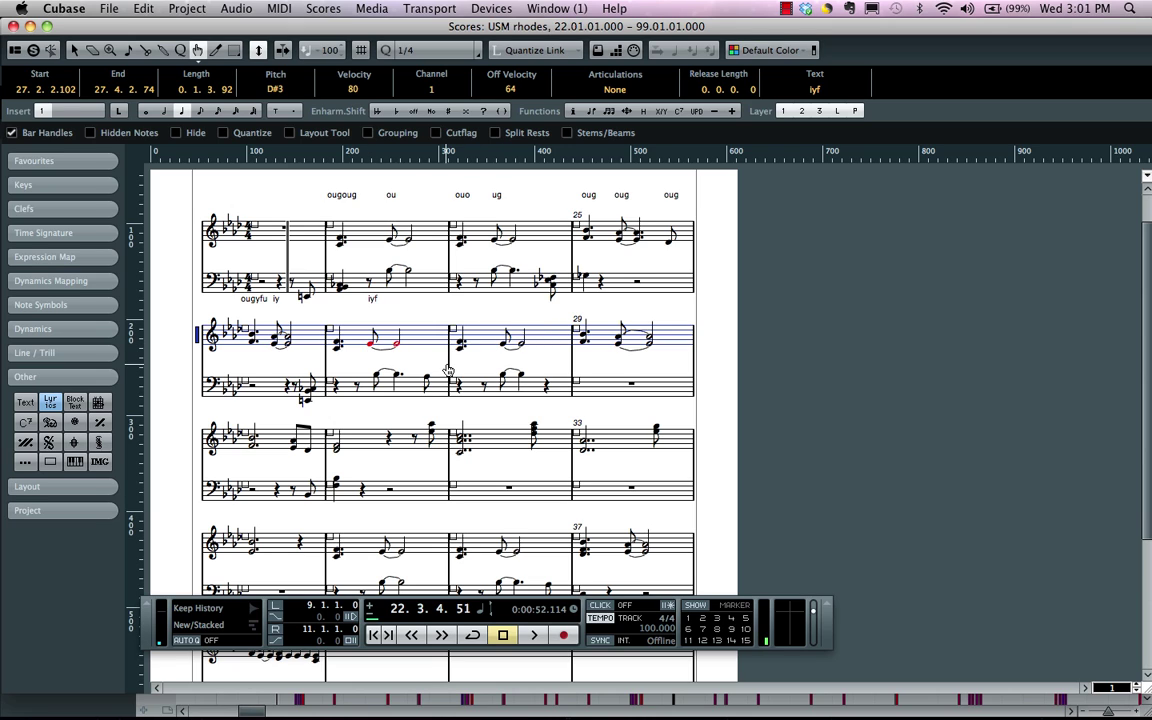
drag(450, 368, 489, 368)
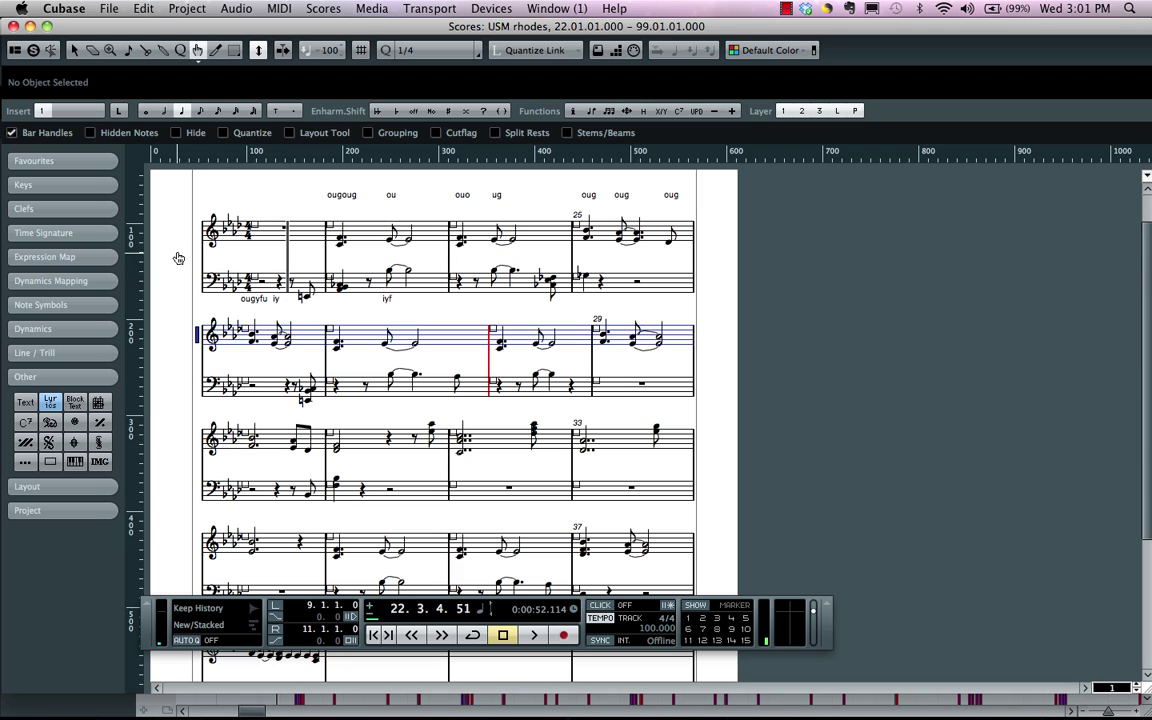
drag(204, 265, 298, 266)
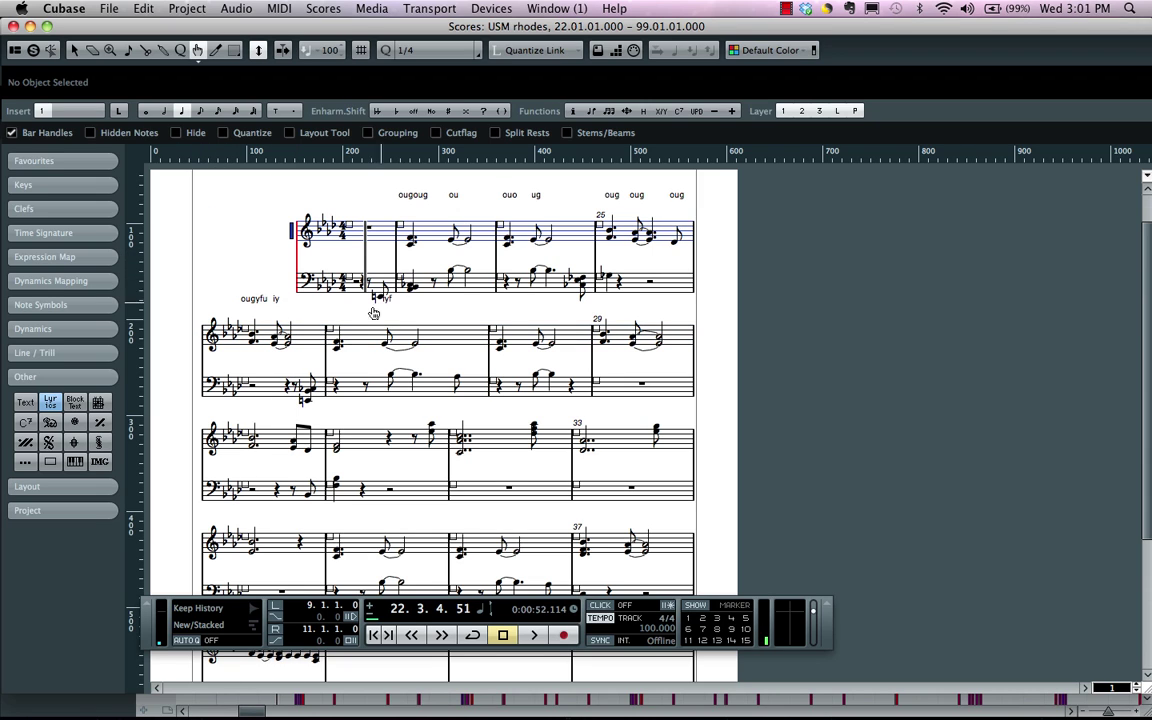
Glue following bars up into the first and second systems
right_click(470, 268)
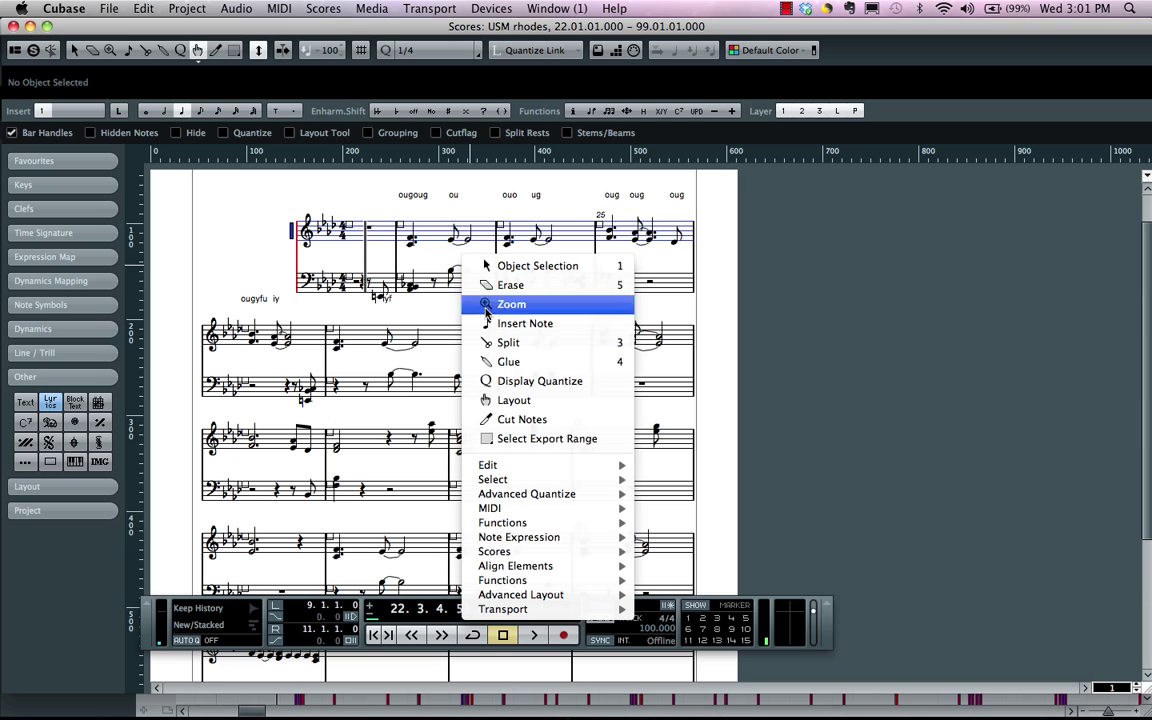
click(527, 362)
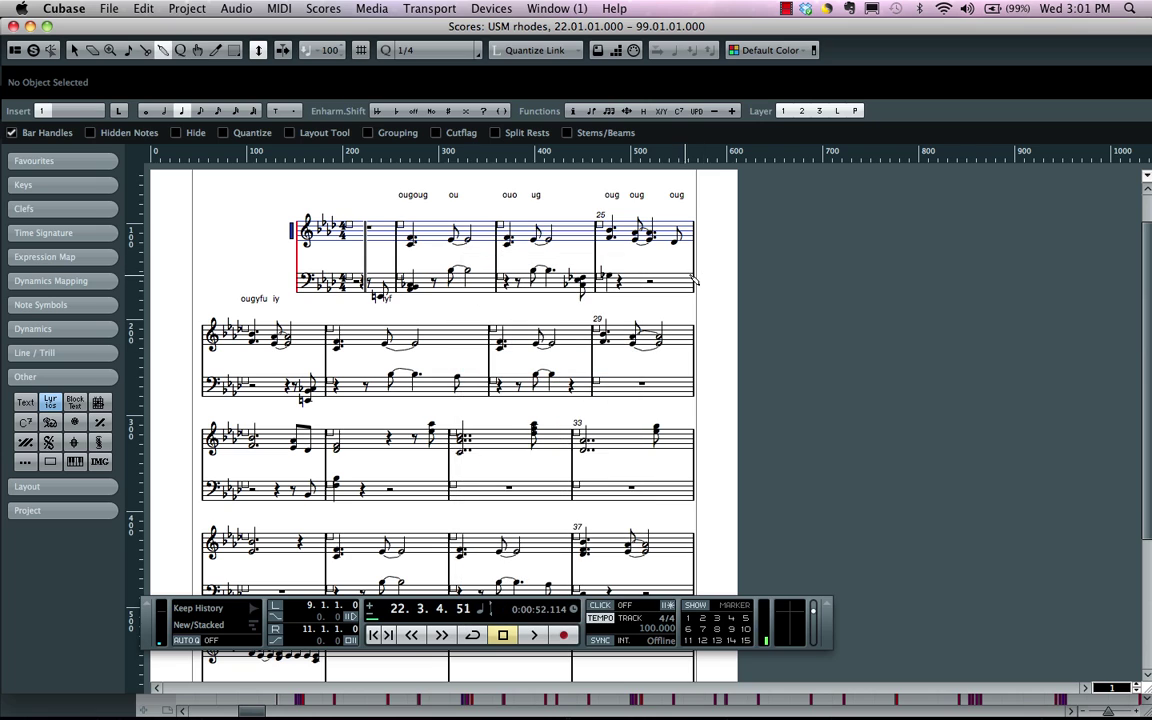
click(698, 283)
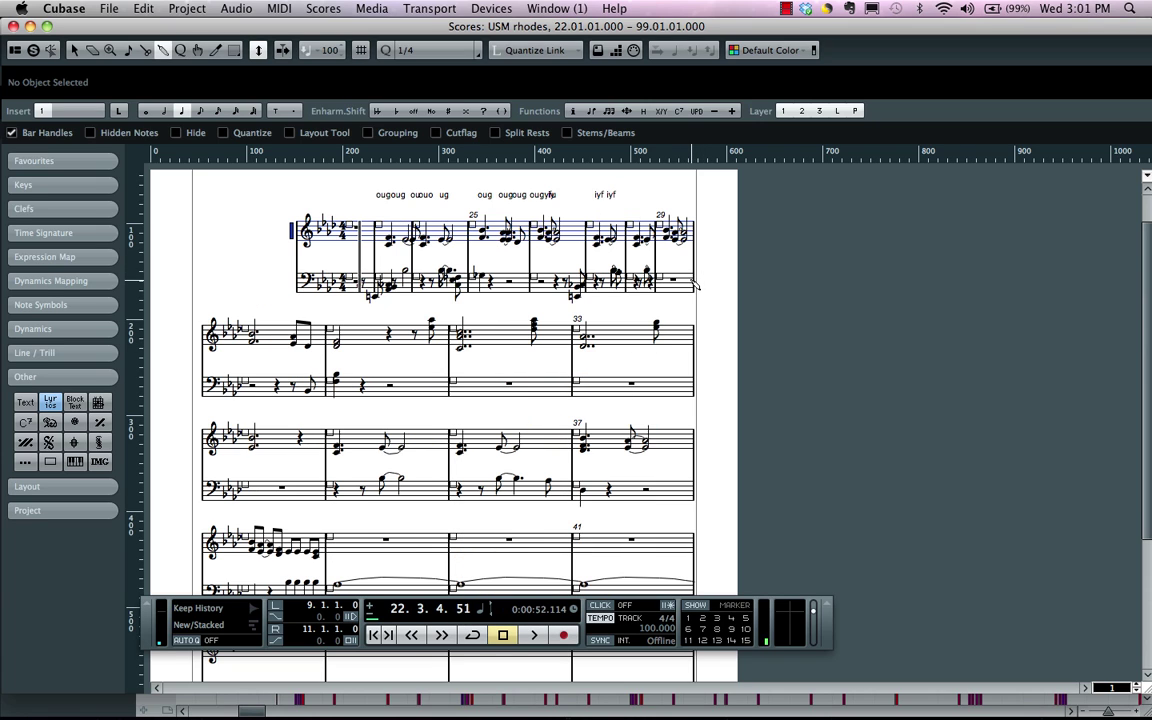
click(697, 352)
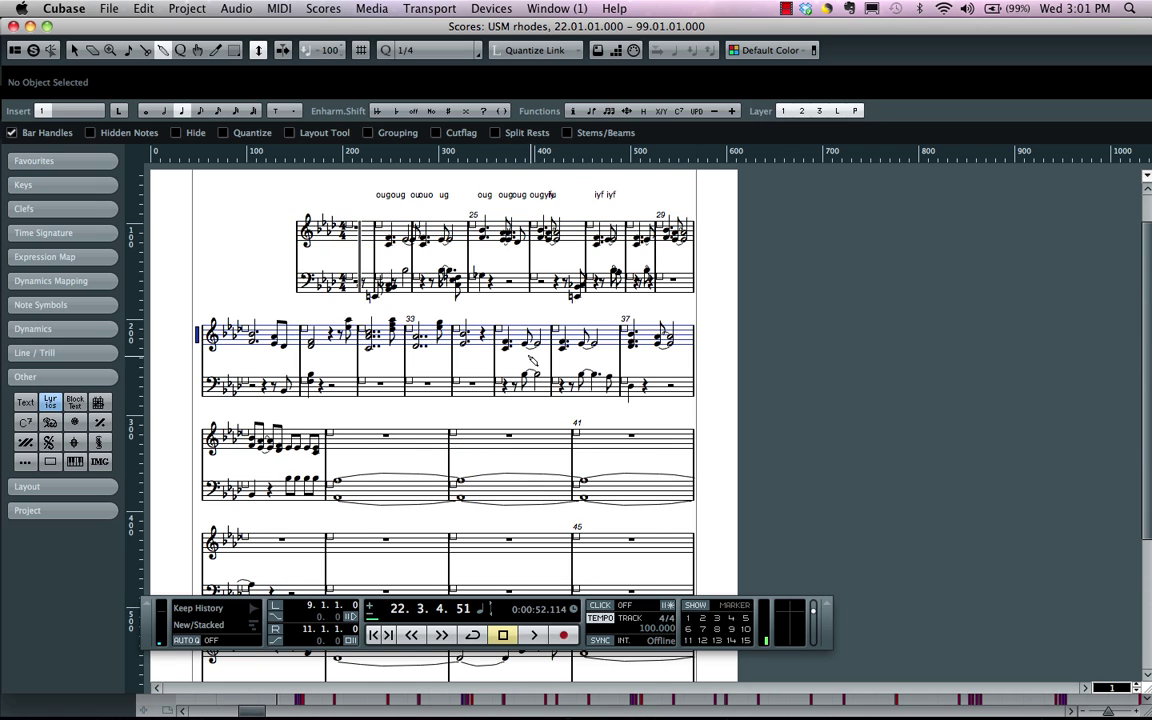
Split the systems again so the first ends at bar 25, restoring four bars per system
right_click(484, 358)
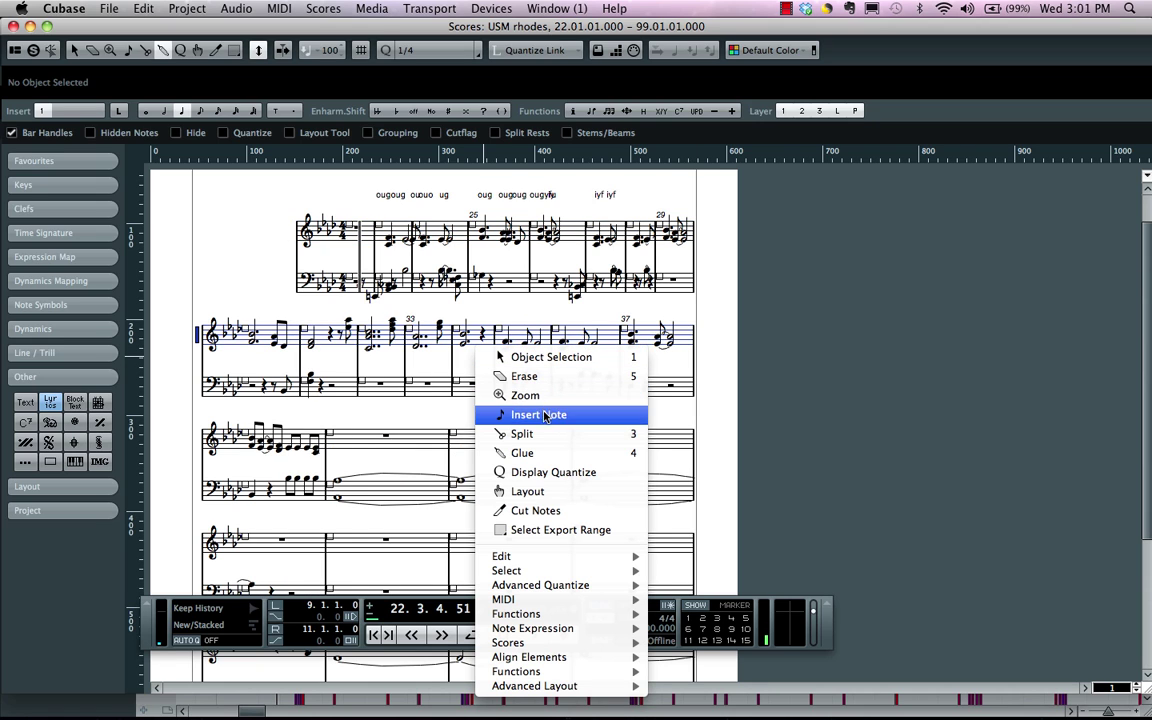
click(505, 434)
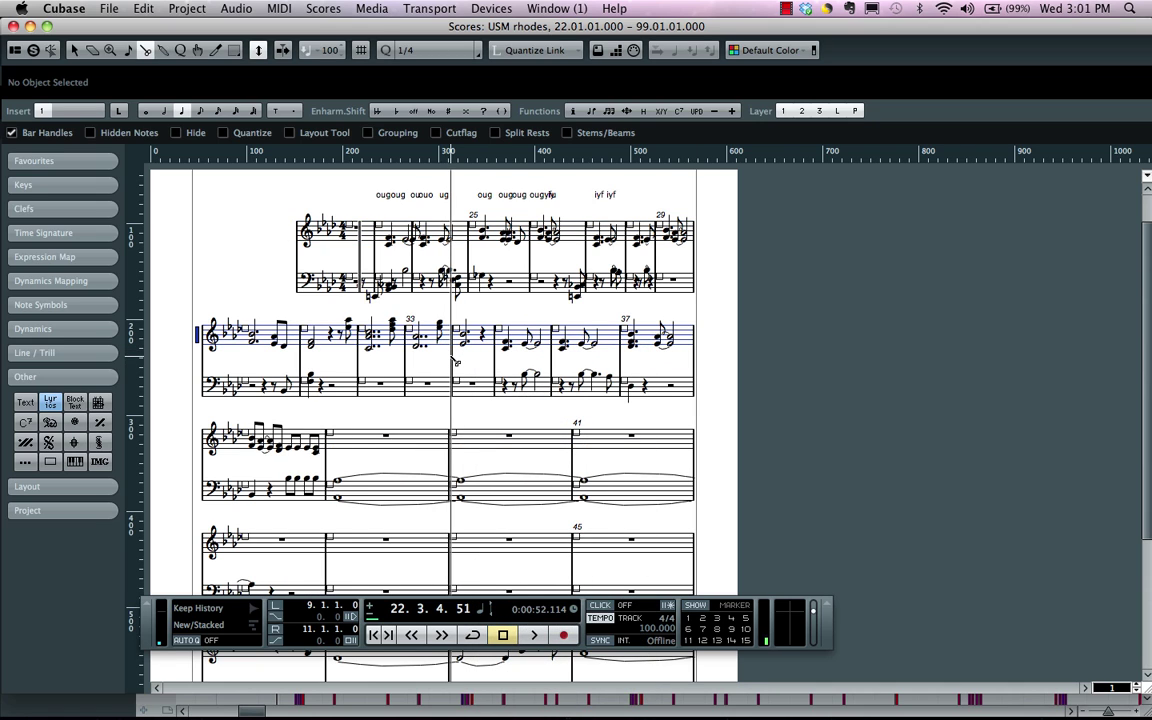
click(457, 362)
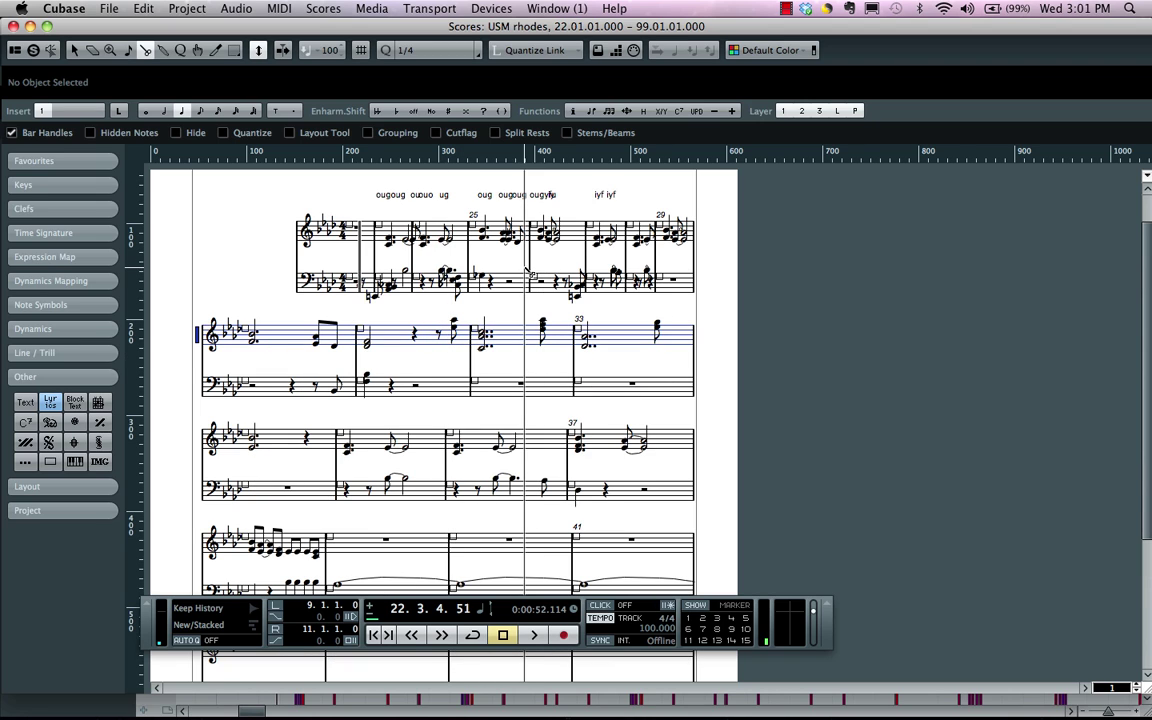
click(481, 272)
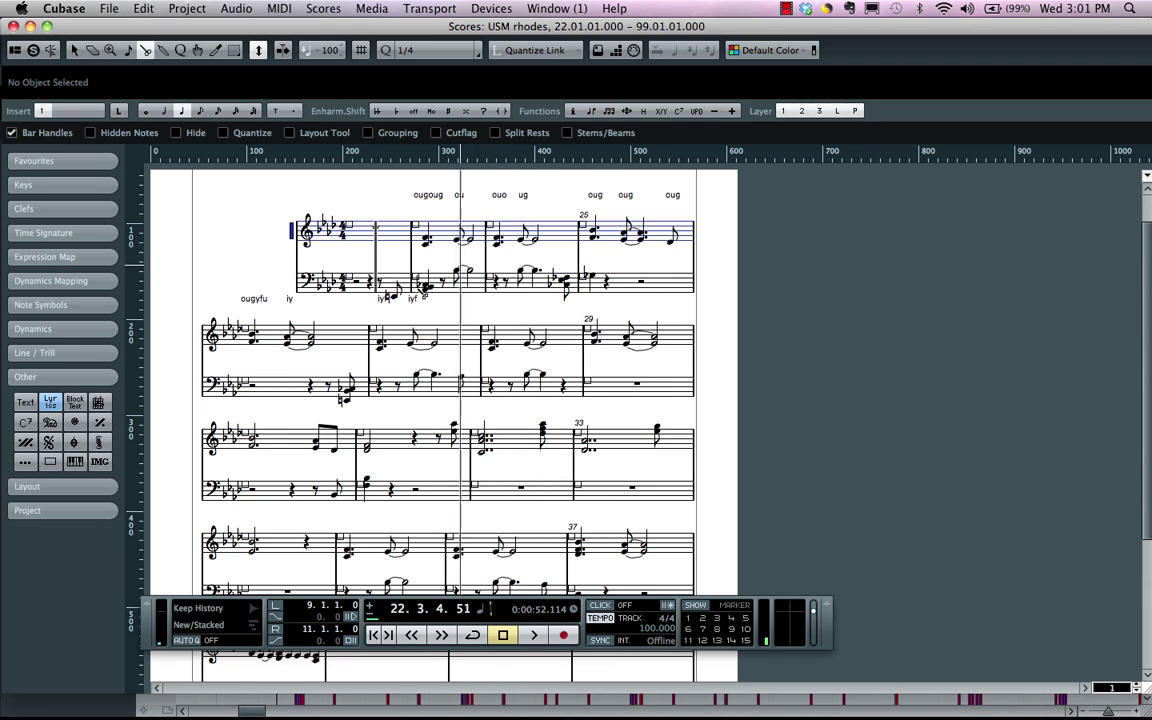
With the Layout tool, raise the first system's bass staff and spread the second system's staves apart
right_click(284, 265)
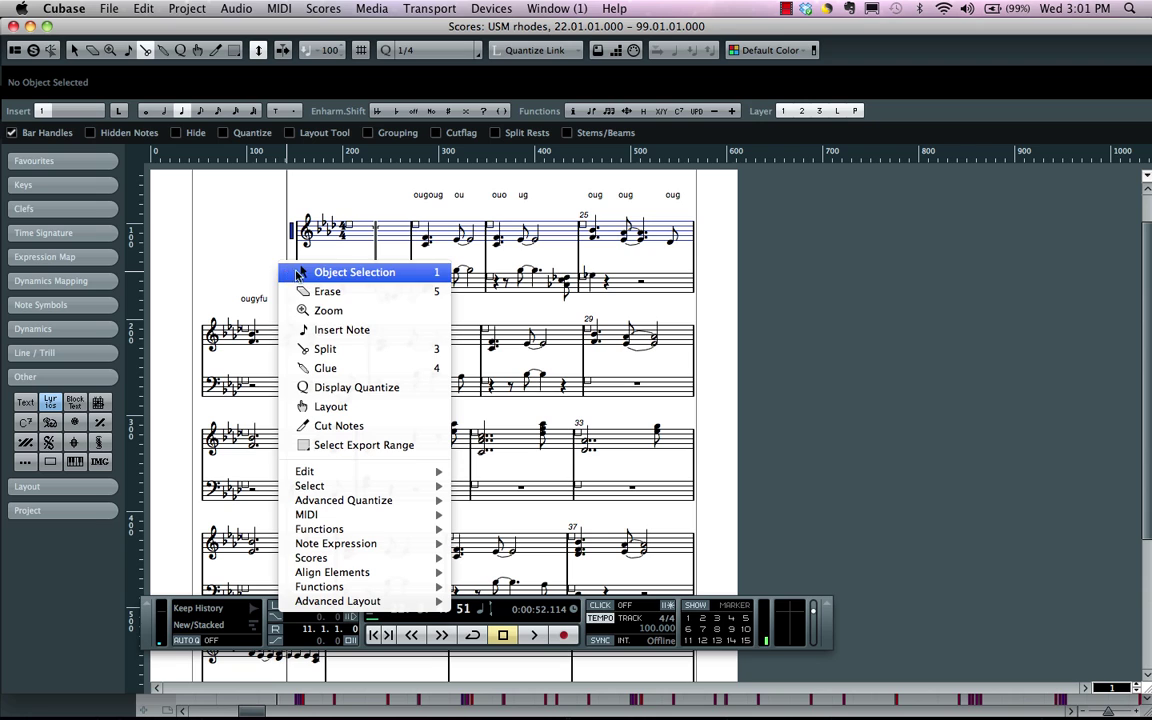
click(335, 407)
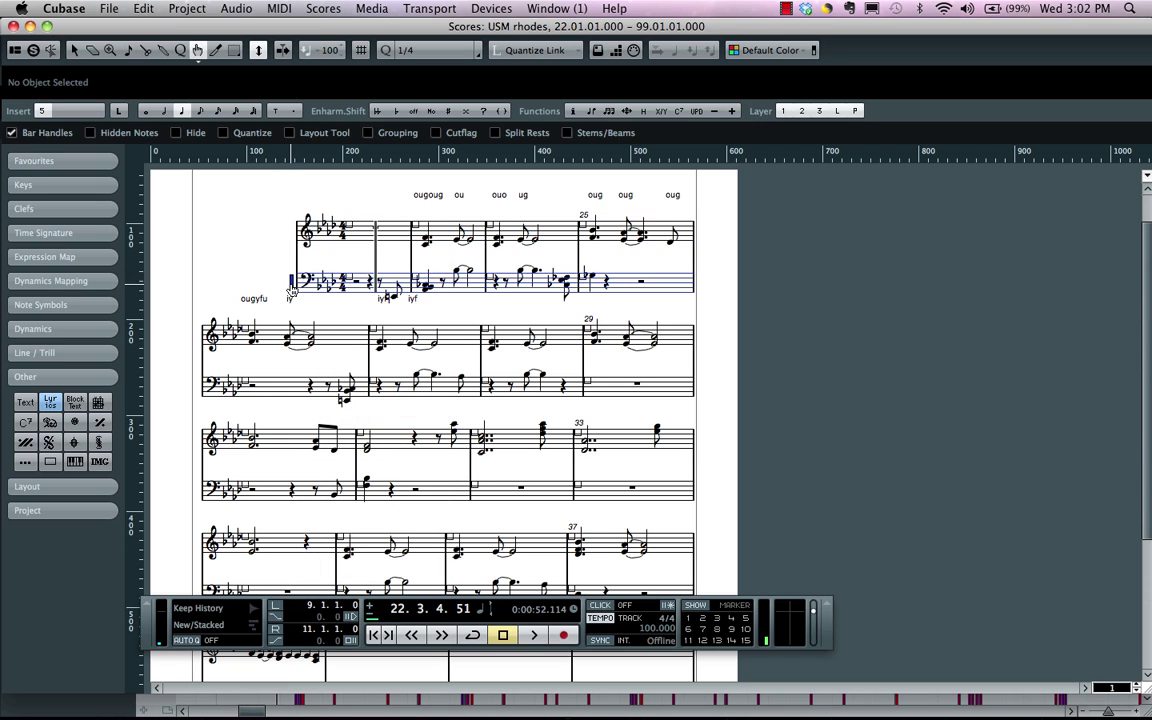
mouse_move(290, 290)
mouse_down()
mouse_move(291, 271)
mouse_move(291, 284)
mouse_up()
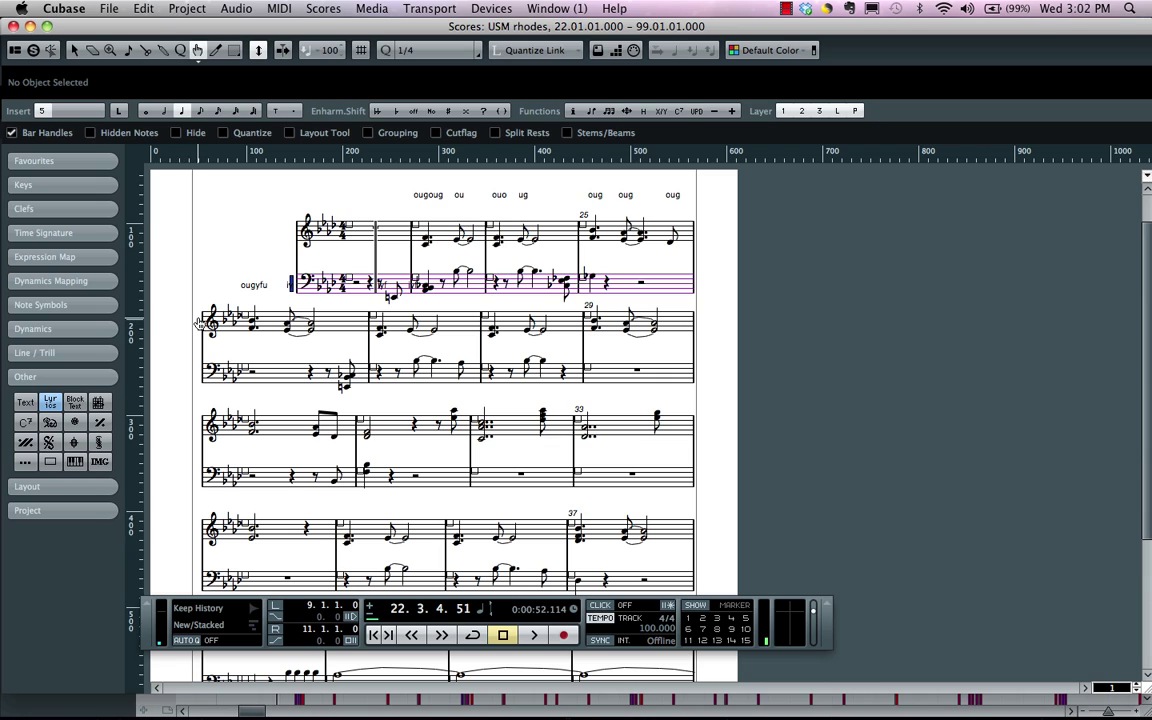
drag(199, 322, 193, 342)
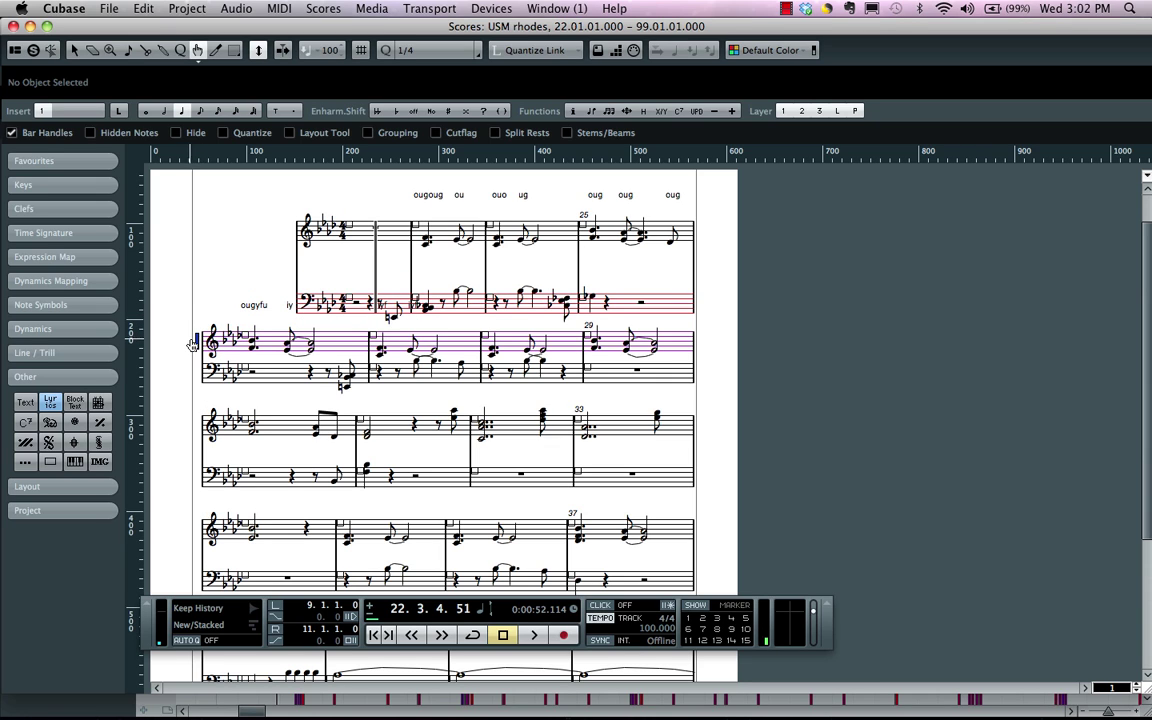
drag(198, 349, 178, 323)
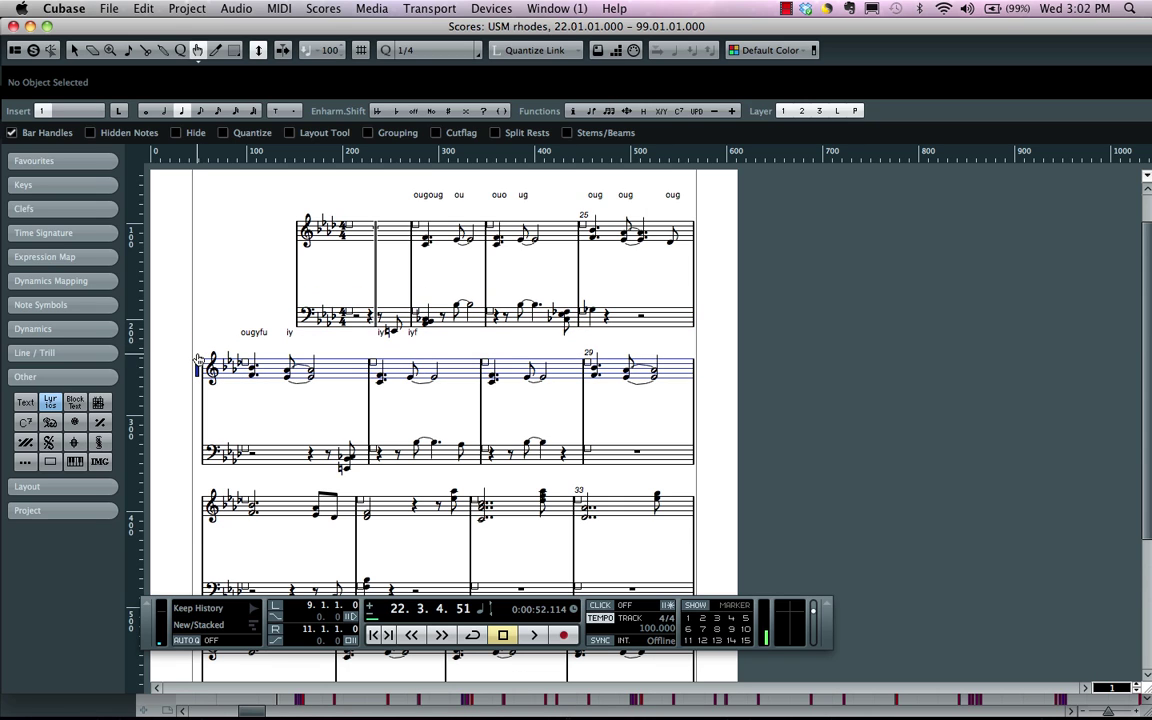
scroll(243, 376, down, 1)
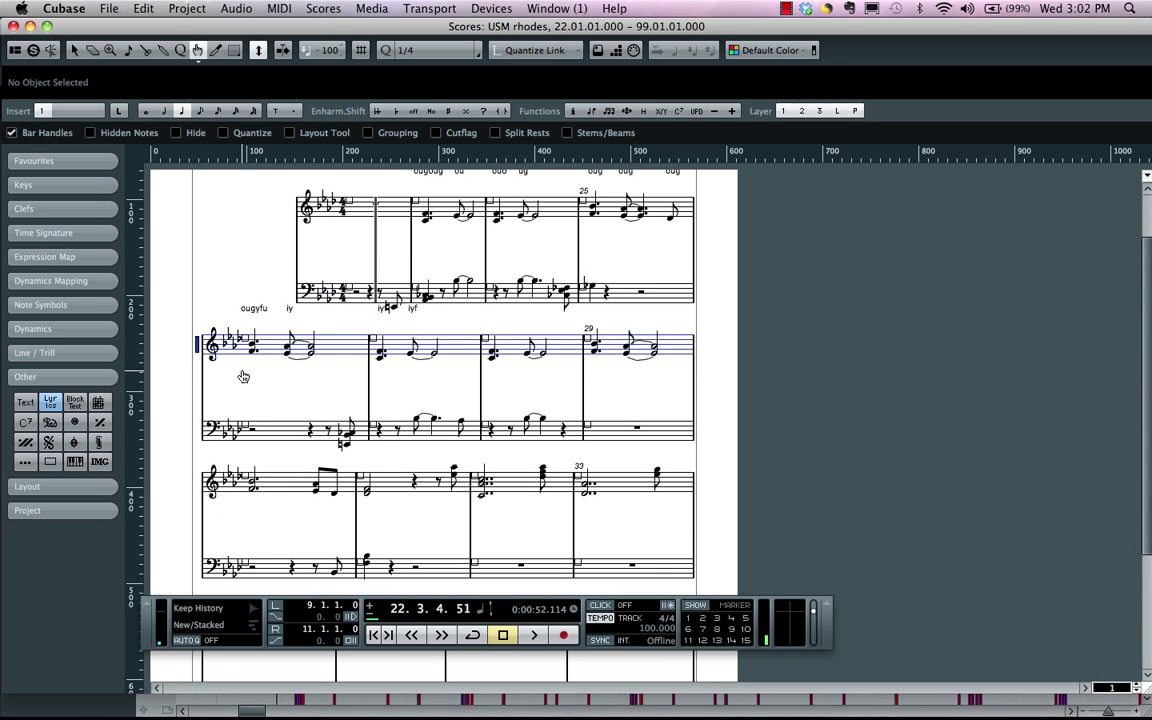
scroll(243, 376, up, 3)
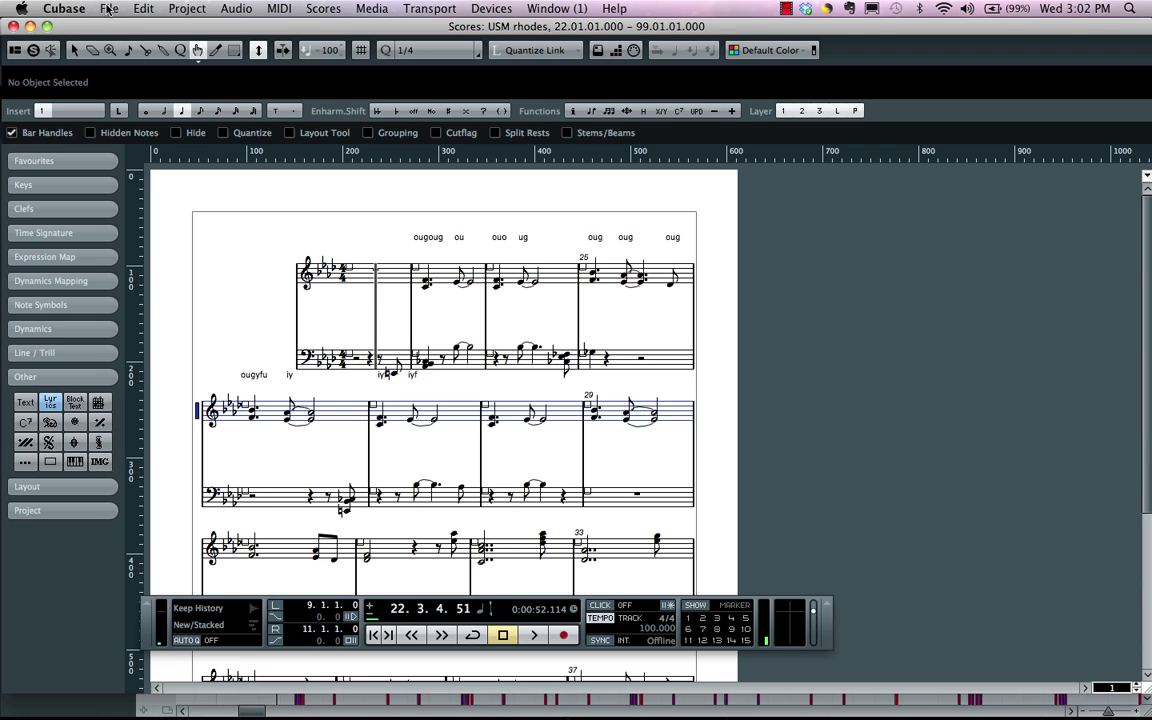
click(108, 9)
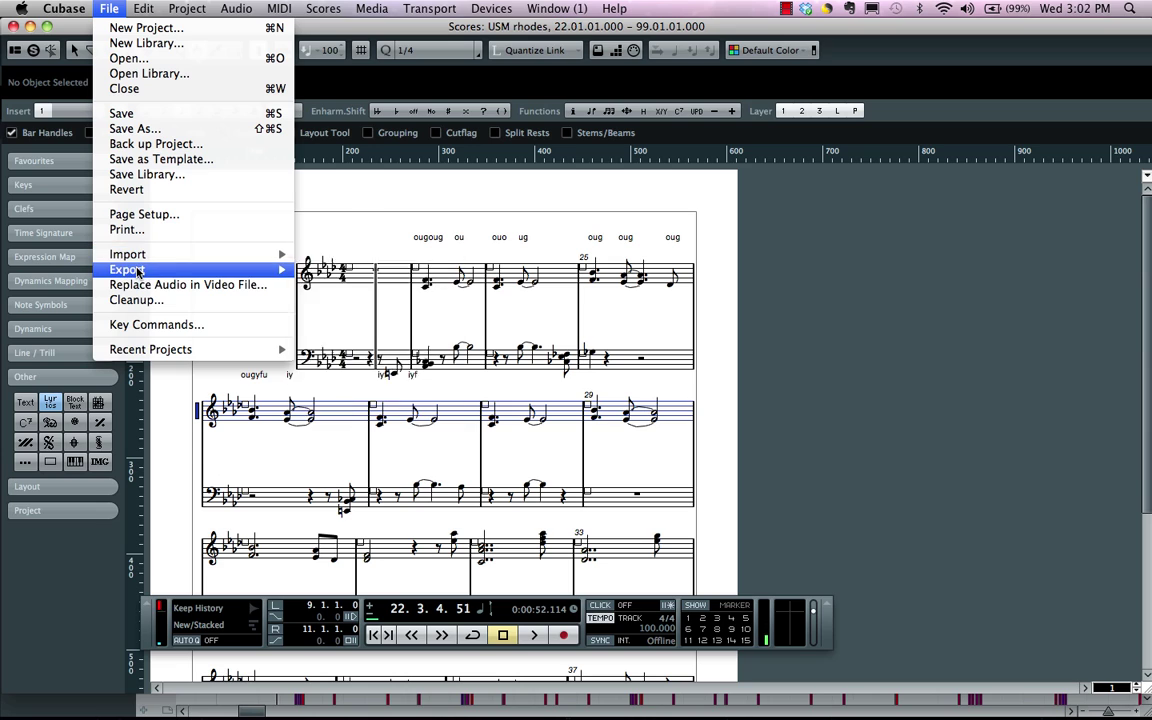
mouse_move(138, 271)
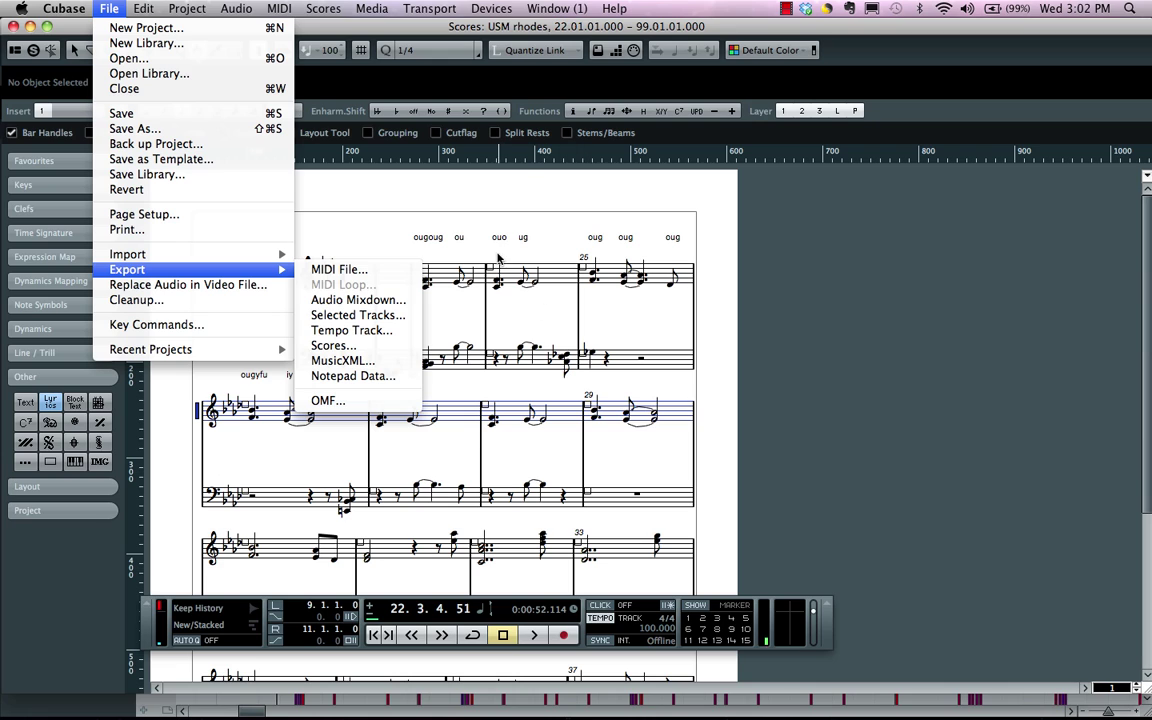
click(530, 314)
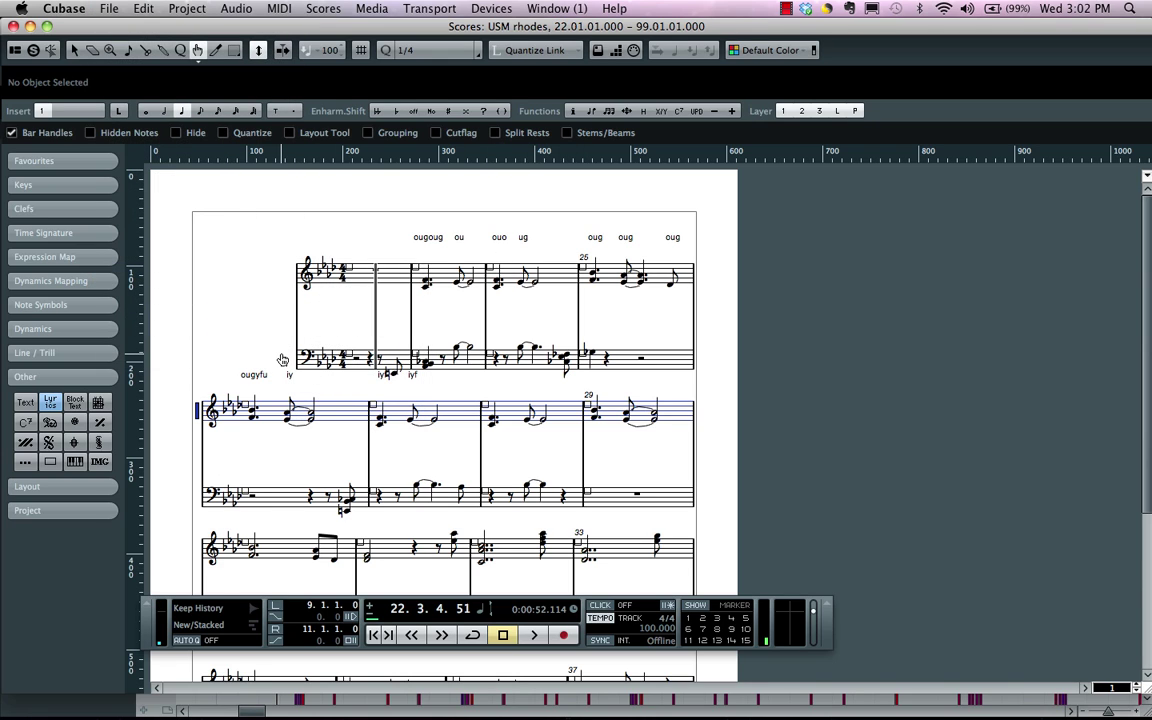